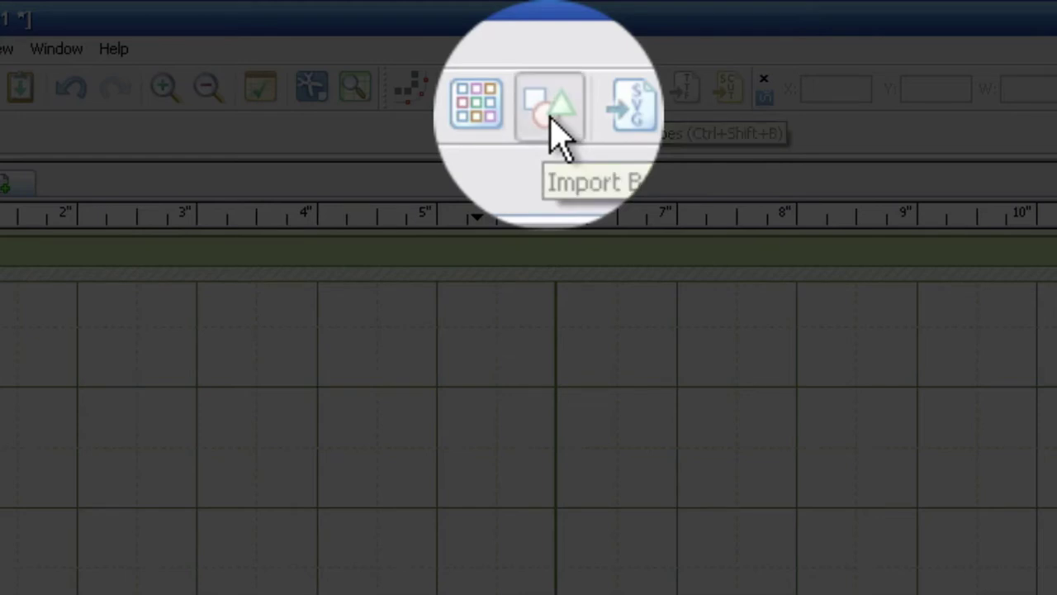
# Search Basic Shapes for 'tri' and add the Triangle (Polygons) to the mat.
pyautogui.click(552, 116)
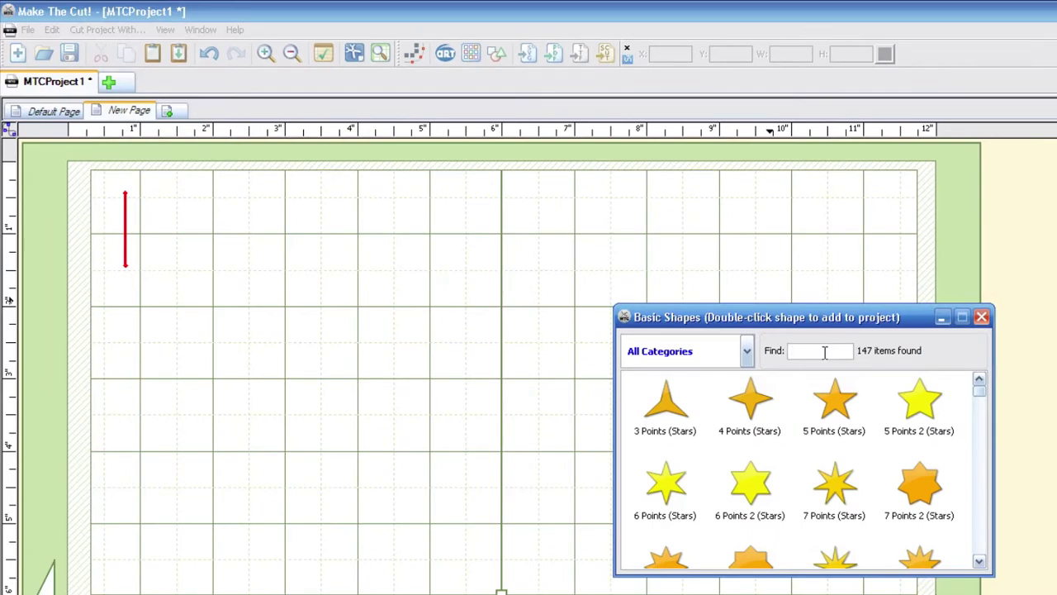
pyautogui.write('tri')
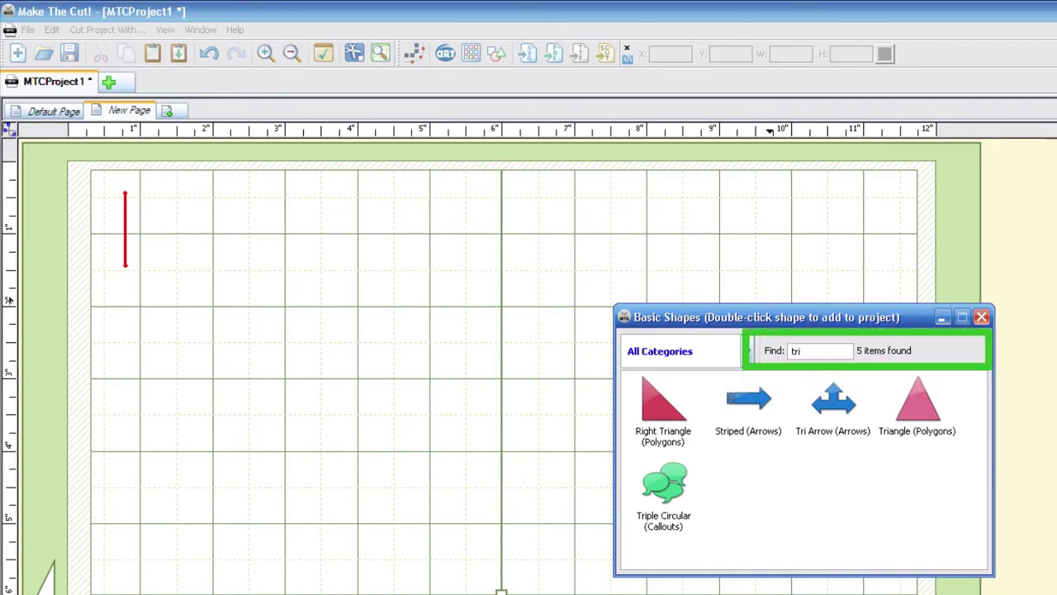
pyautogui.click(919, 410)
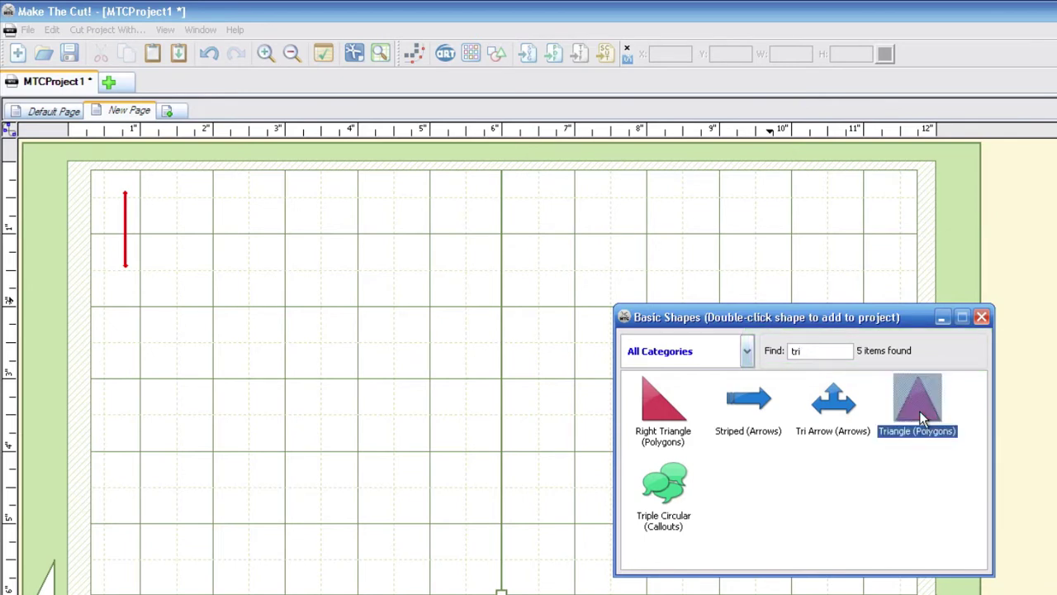
pyautogui.doubleClick(919, 411)
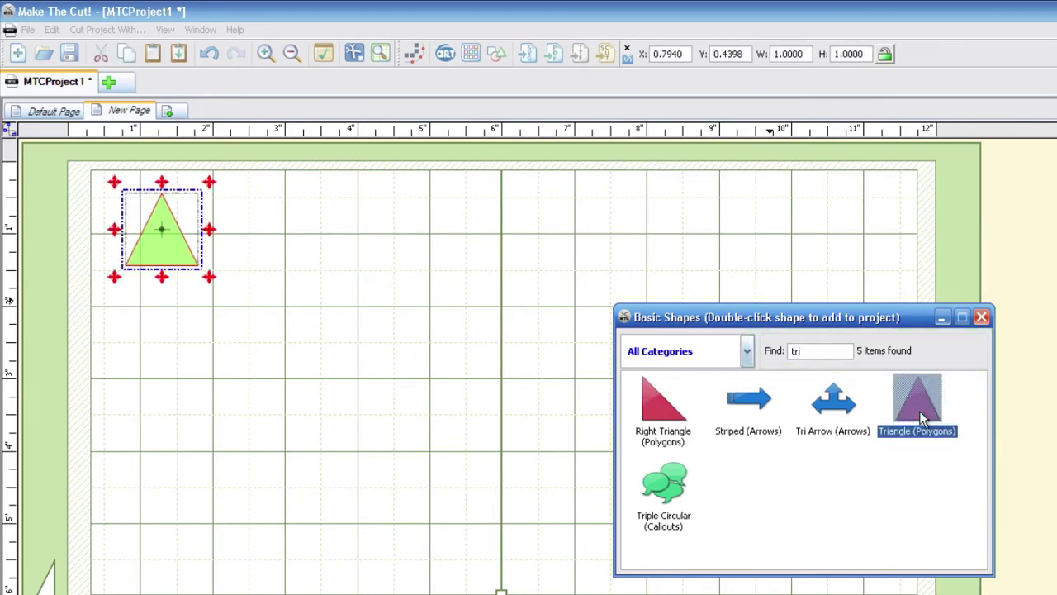
# Search 'squ' and add a Square (Polygons) beside the triangle.
pyautogui.doubleClick(812, 353)
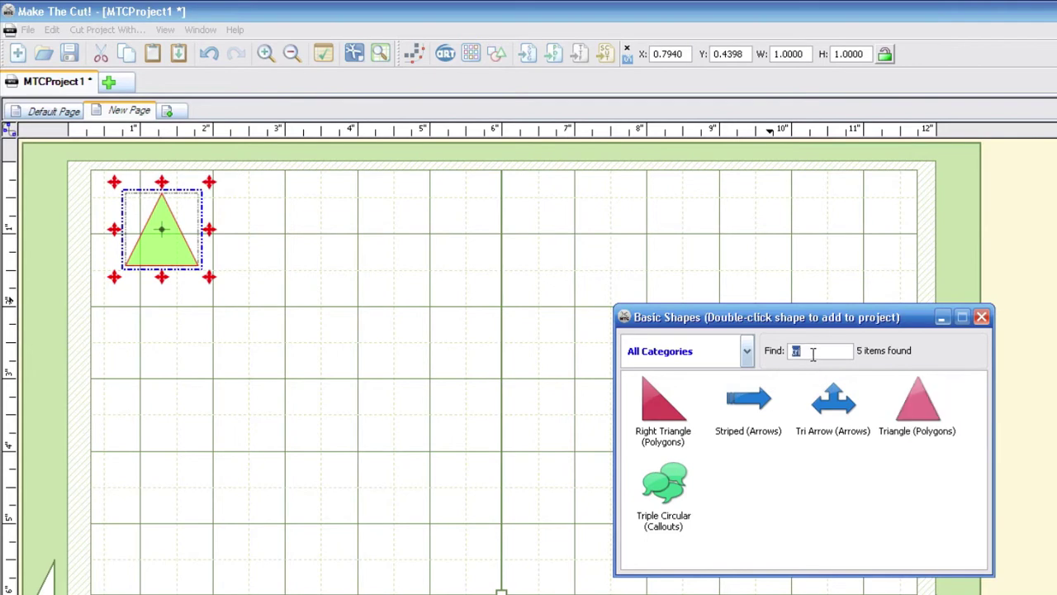
pyautogui.write('squ')
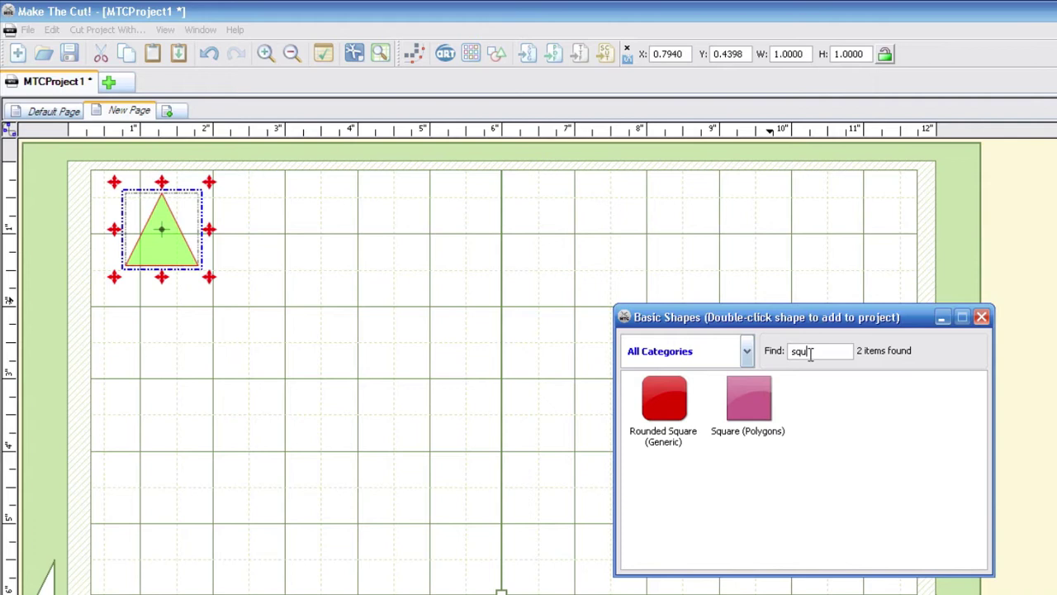
pyautogui.doubleClick(750, 405)
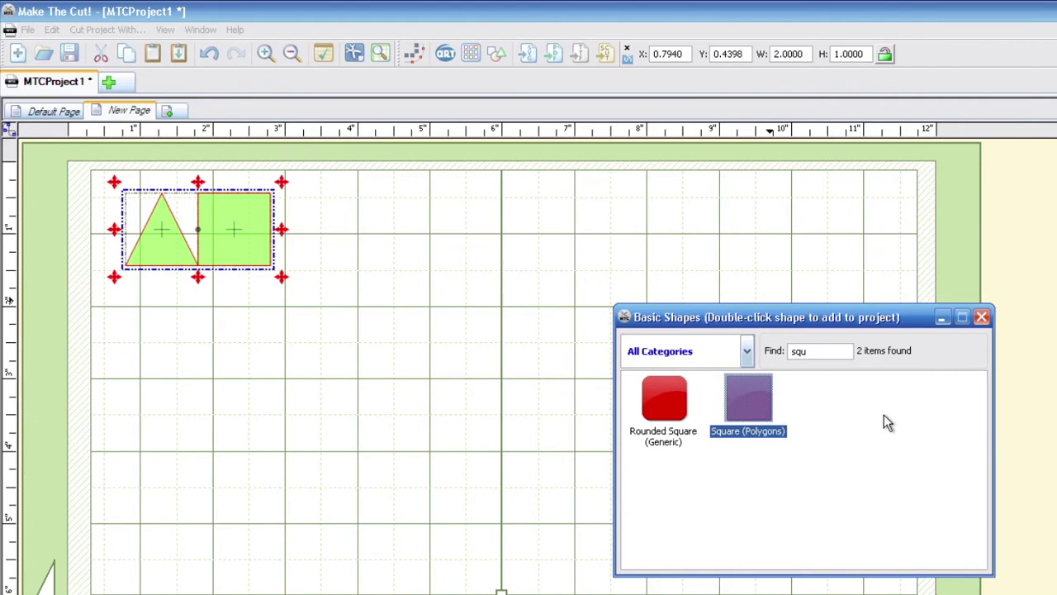
# Close the shape library, float the Selection Properties bar over the mat, and deselect both shapes.
pyautogui.click(982, 318)
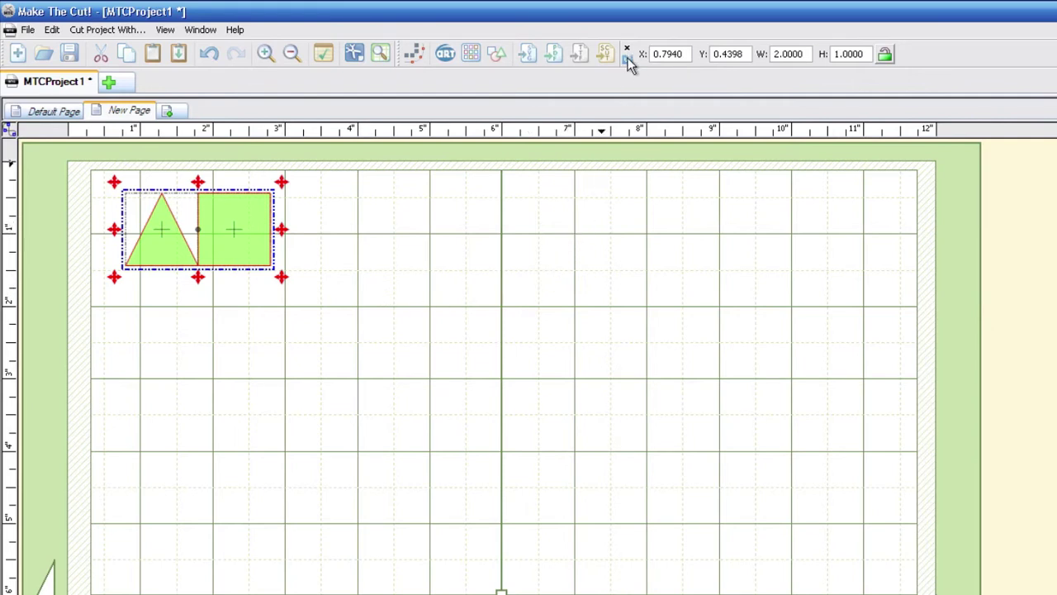
pyautogui.moveTo(854, 138); pyautogui.dragTo(389, 229)
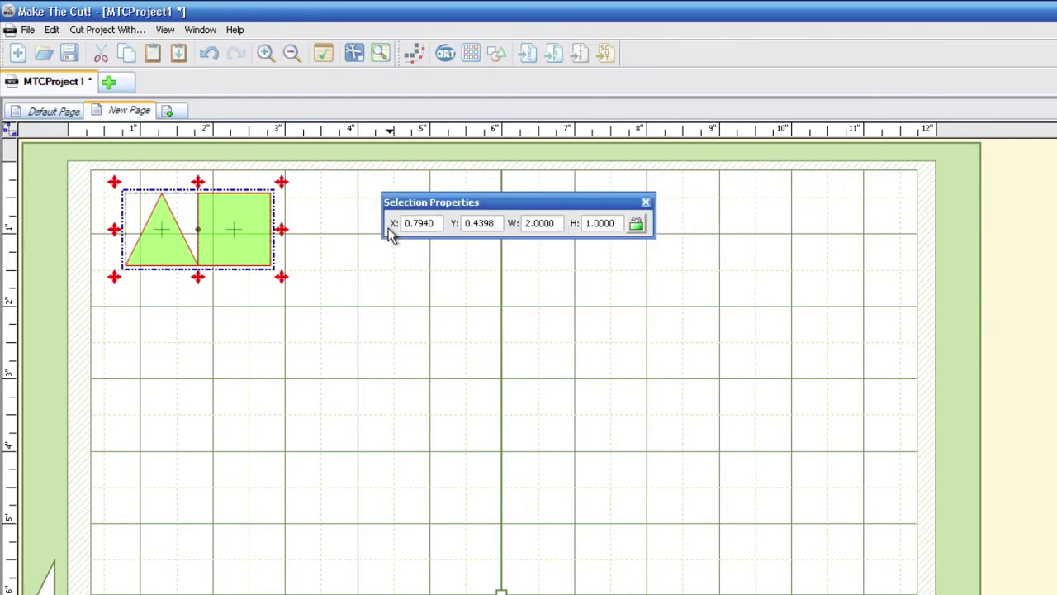
pyautogui.moveTo(533, 209); pyautogui.dragTo(521, 209)
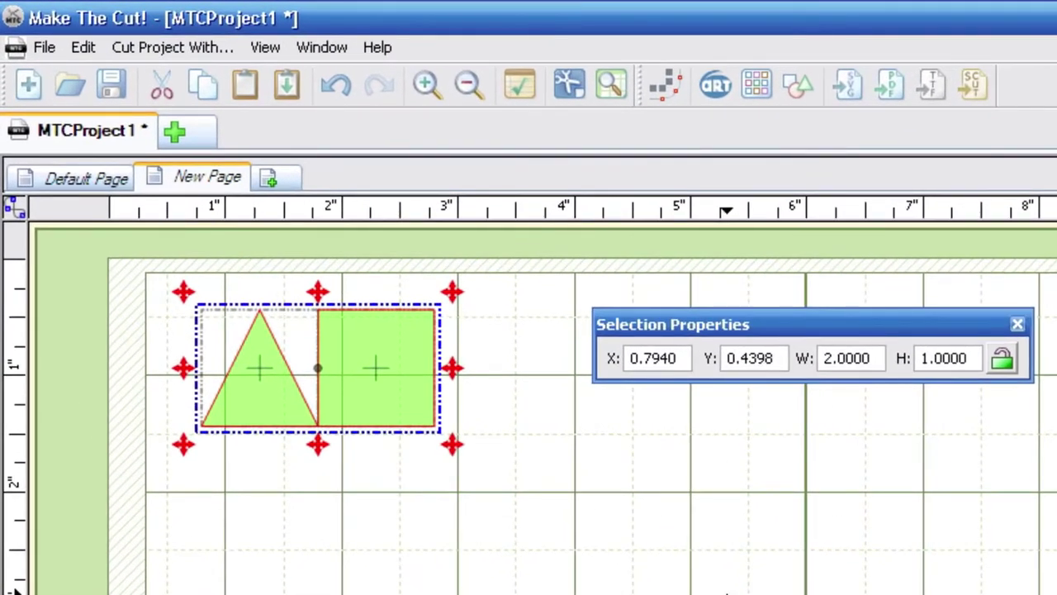
pyautogui.click(261, 51)
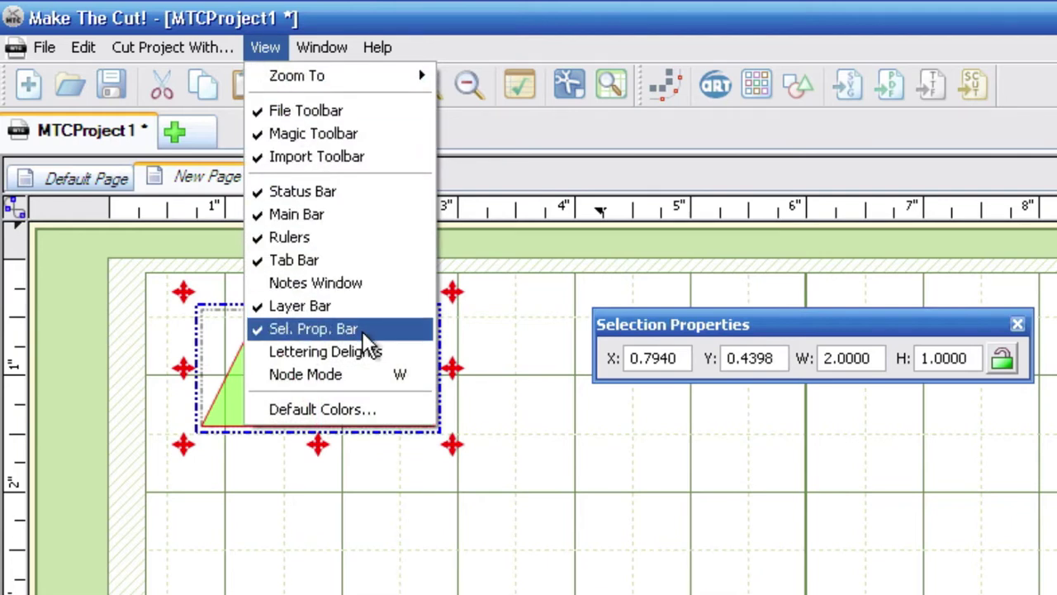
pyautogui.click(654, 526)
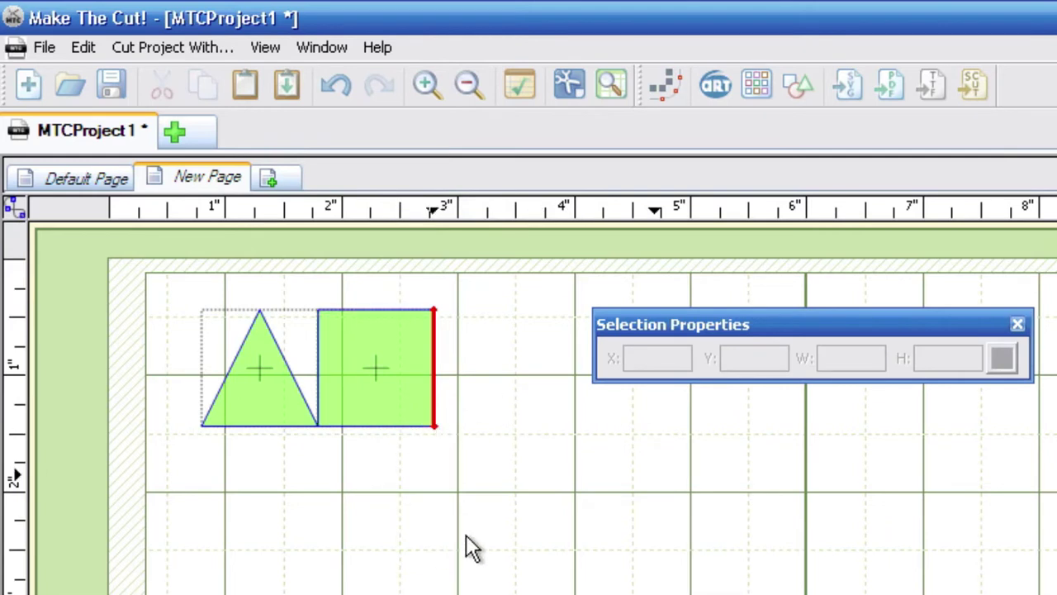
# Move the square down and right to X 2.0938, Y 1.8438, and toggle its aspect-ratio lock.
pyautogui.click(400, 379)
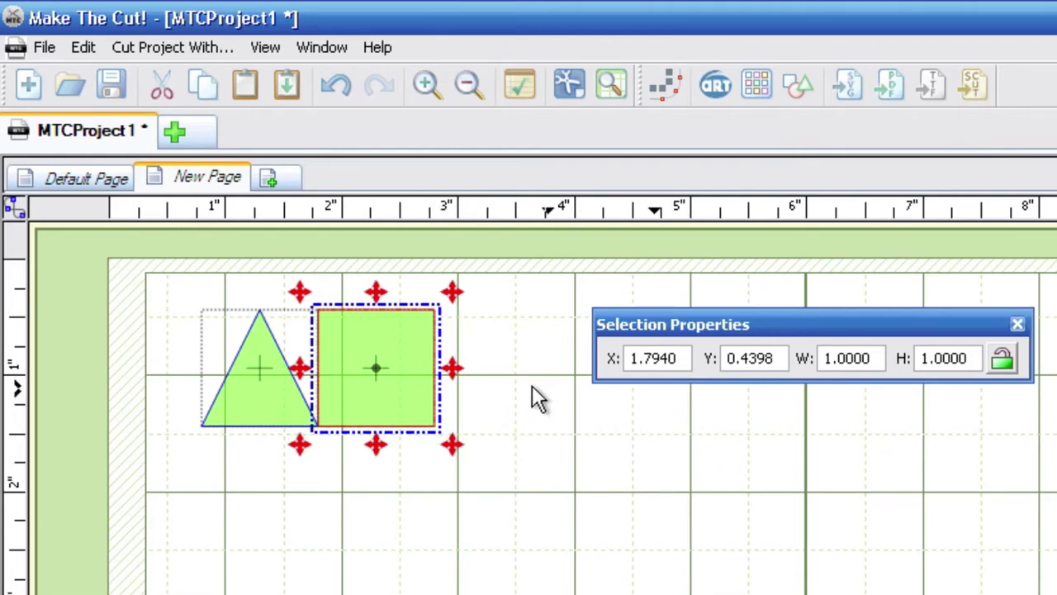
pyautogui.moveTo(427, 413); pyautogui.dragTo(459, 562)
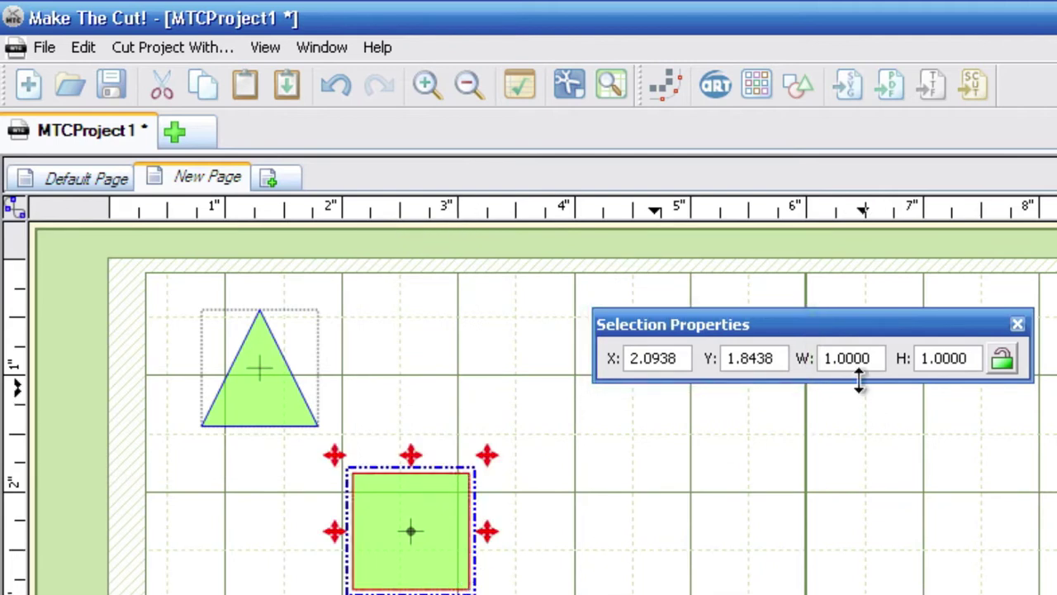
pyautogui.click(1002, 358)
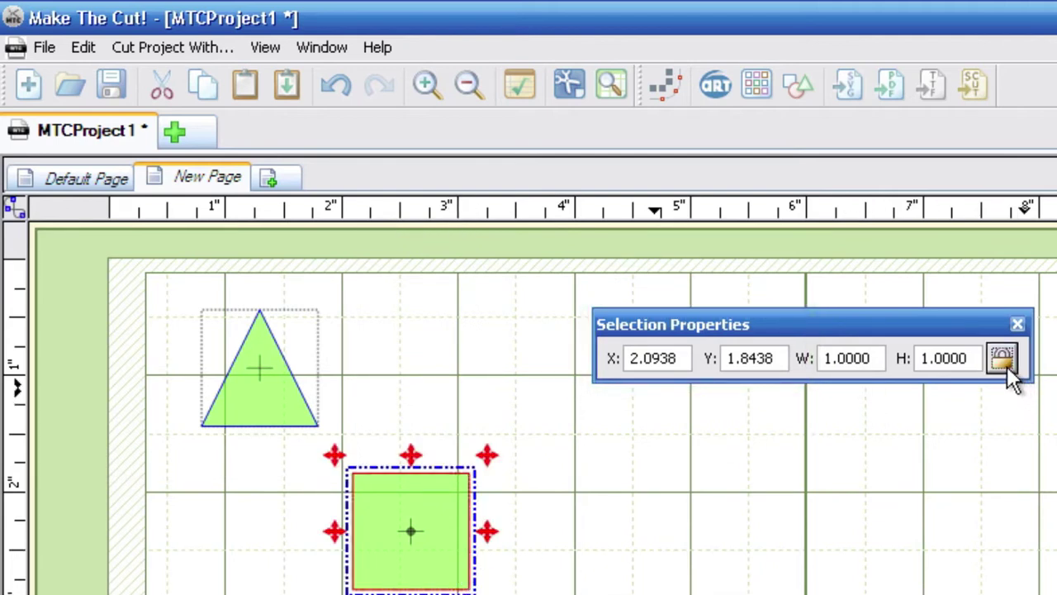
# Unlock the aspect ratio and set the square's width to 7, making a 7 × 1 rectangle.
pyautogui.doubleClick(867, 359)
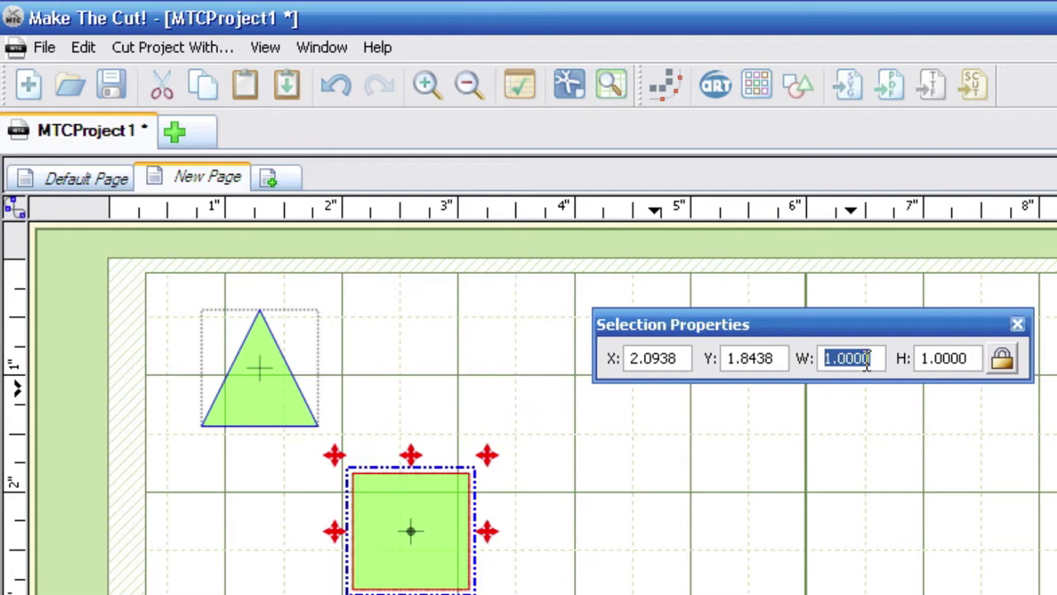
pyautogui.write('7')
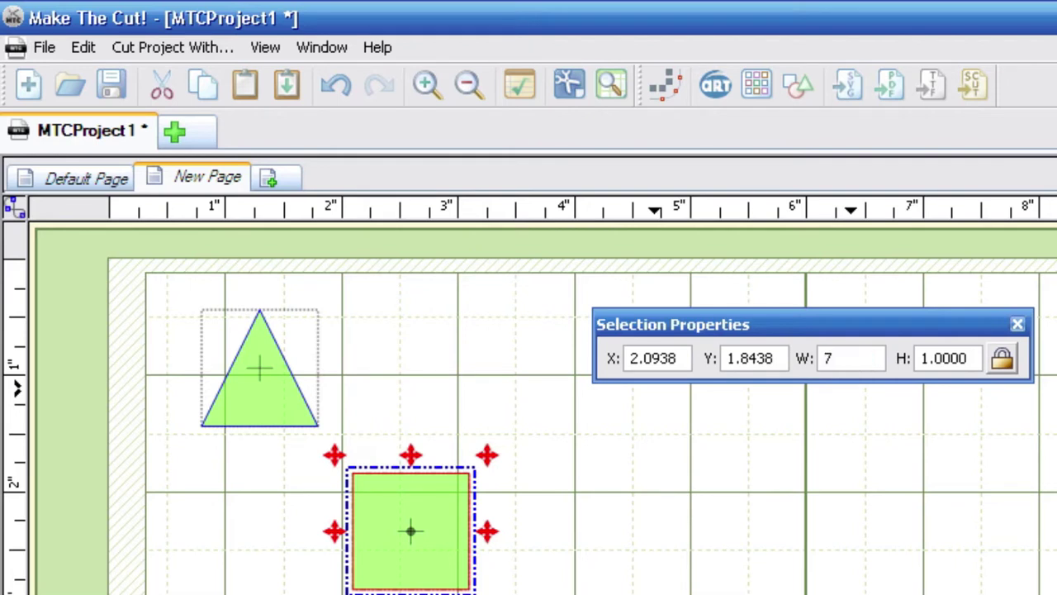
pyautogui.click(1008, 361)
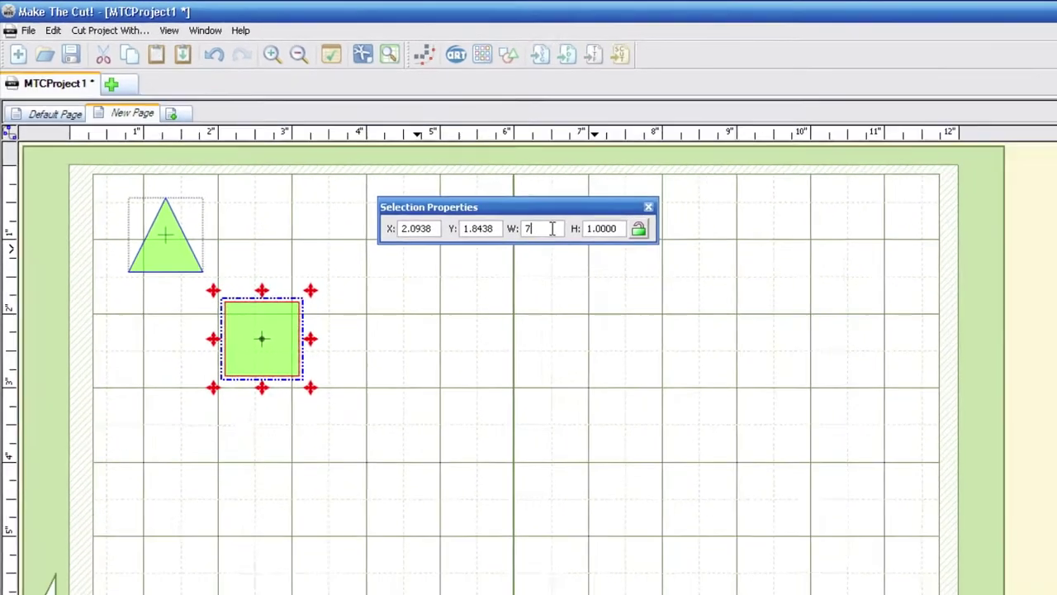
pyautogui.press('Return')
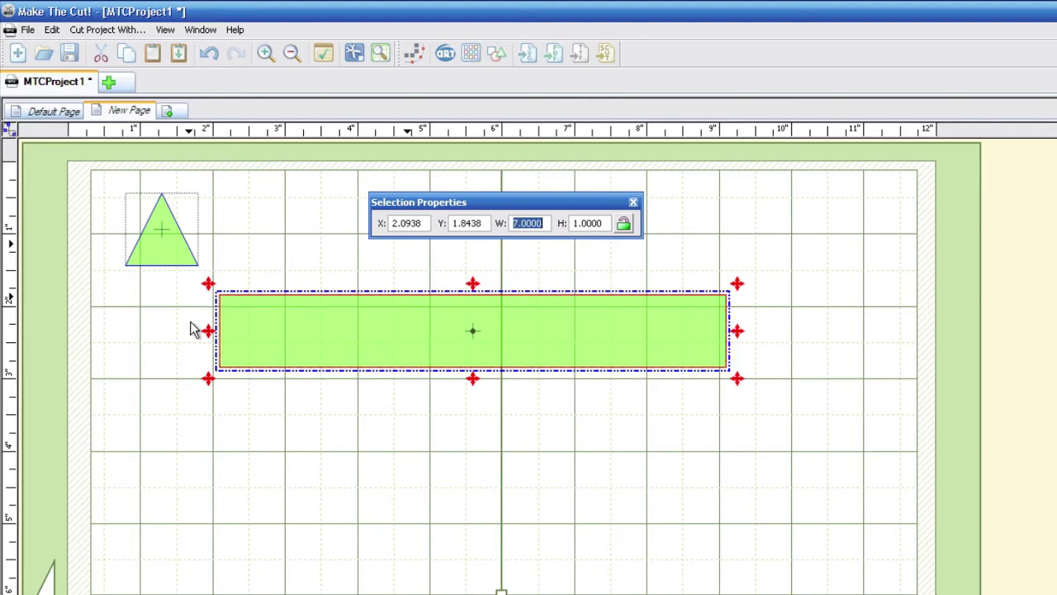
# Move the Selection Properties window out of the way of the shapes.
pyautogui.click(183, 256)
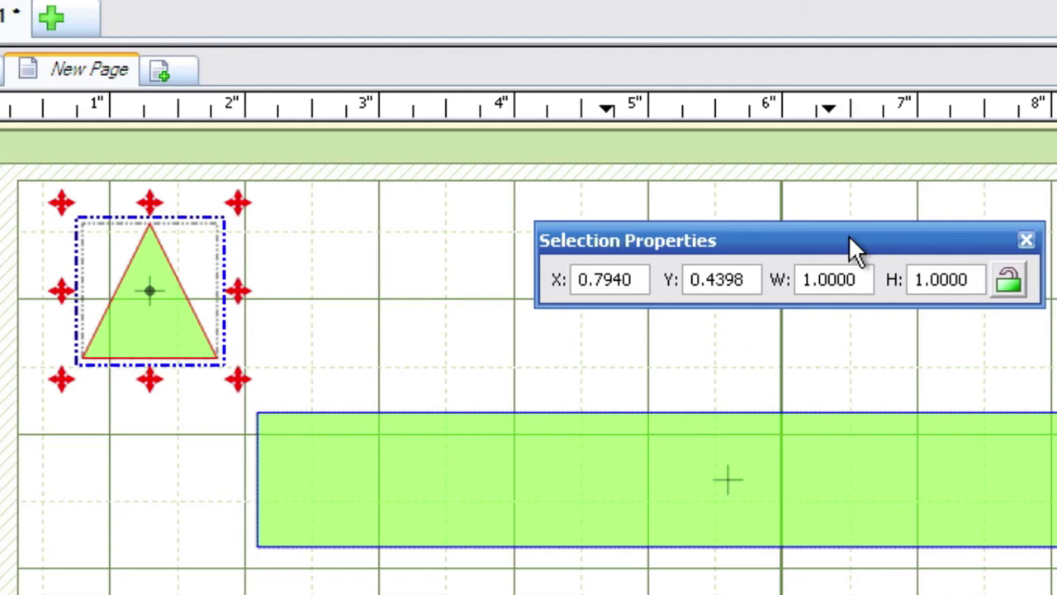
pyautogui.moveTo(848, 234); pyautogui.dragTo(1056, 239)
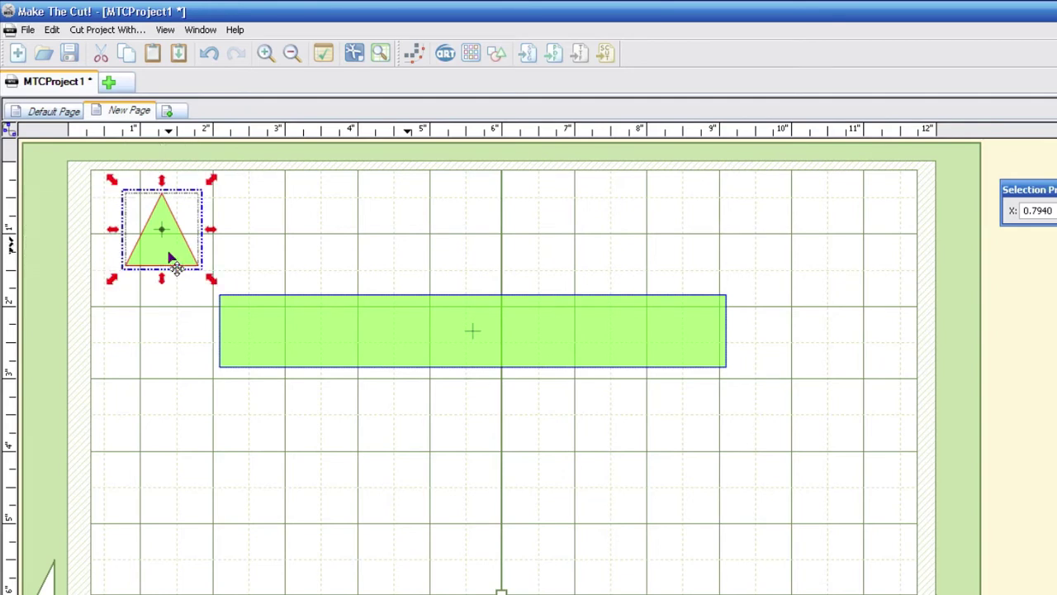
pyautogui.click(160, 333)
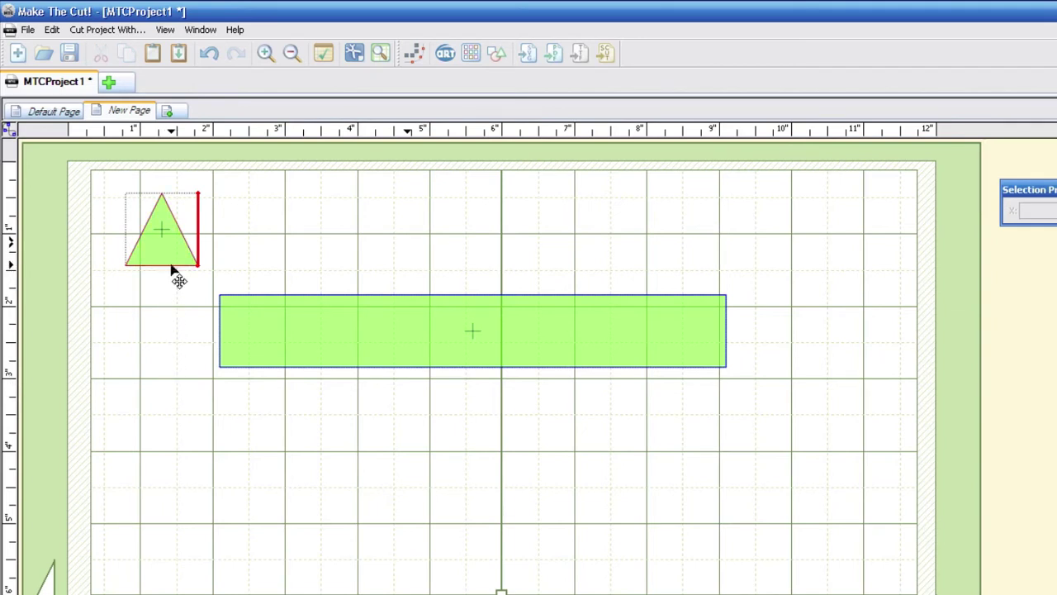
# Drop the triangle onto the rectangle's top edge to open Wrap Objects To Path.
pyautogui.click(172, 263)
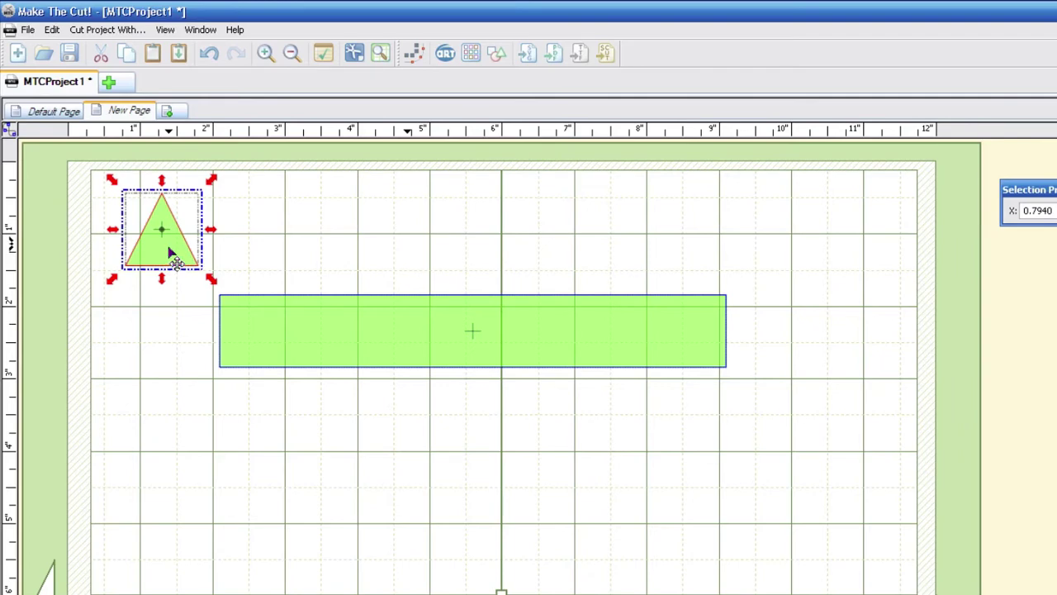
pyautogui.moveTo(176, 263); pyautogui.dragTo(327, 328)
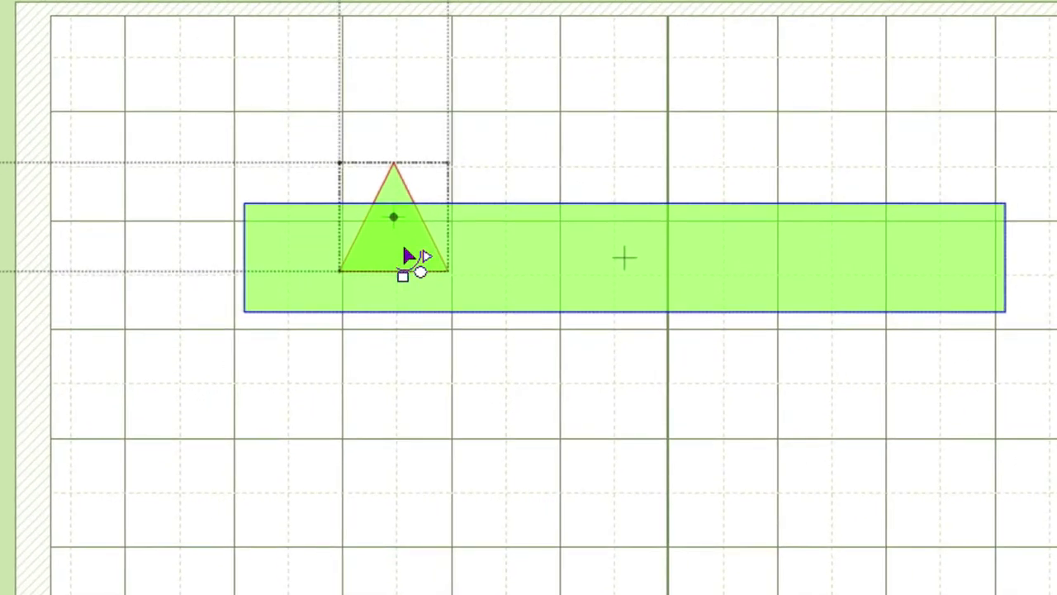
pyautogui.moveTo(405, 250); pyautogui.dragTo(405, 252)
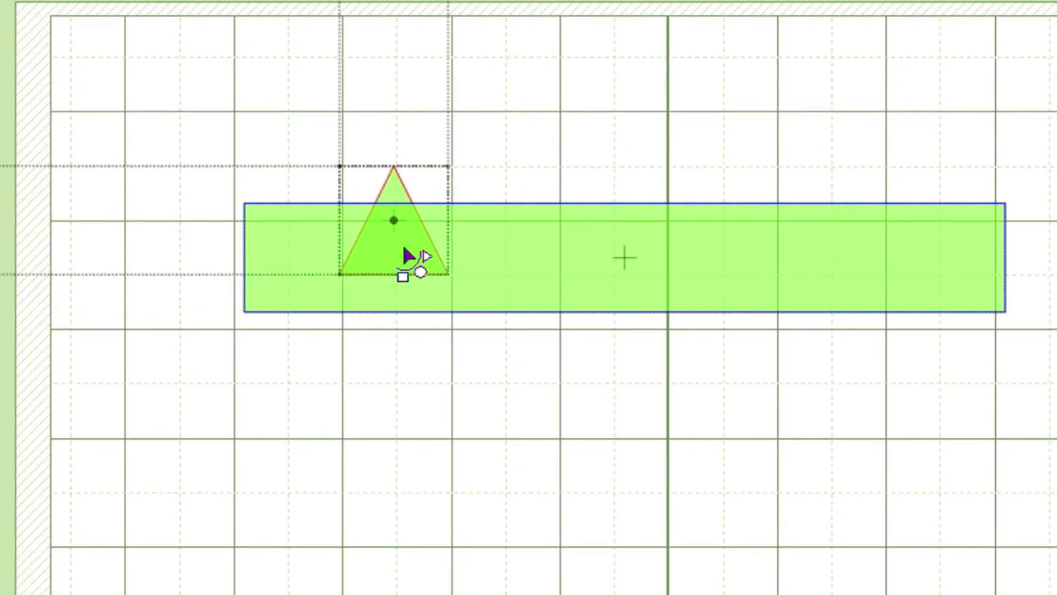
pyautogui.moveTo(406, 255)
pyautogui.mouseDown()
pyautogui.moveTo(366, 167)
pyautogui.moveTo(399, 260)
pyautogui.mouseUp()
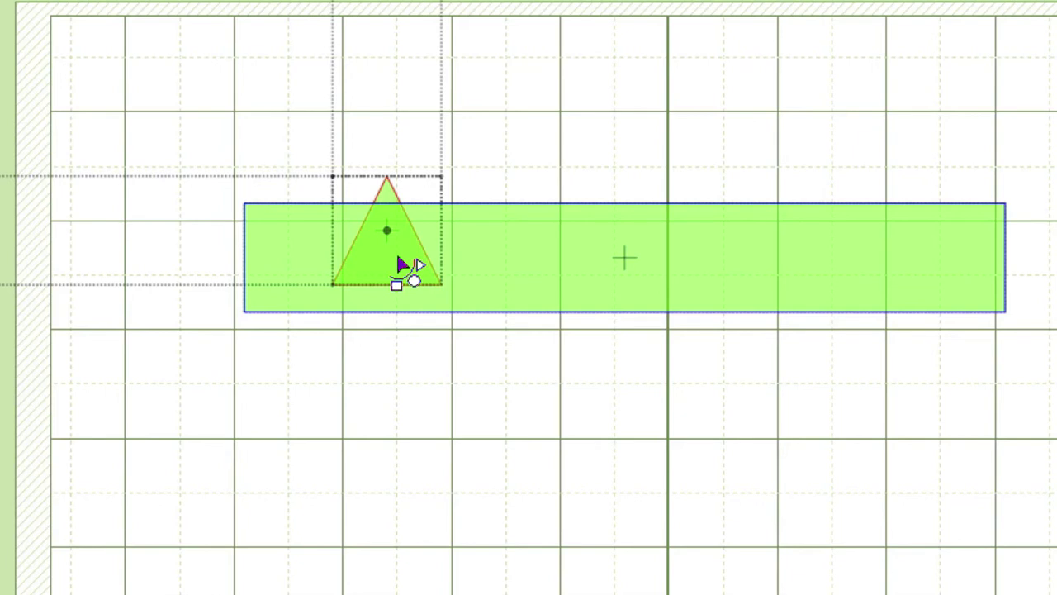
pyautogui.moveTo(398, 258); pyautogui.dragTo(398, 258)
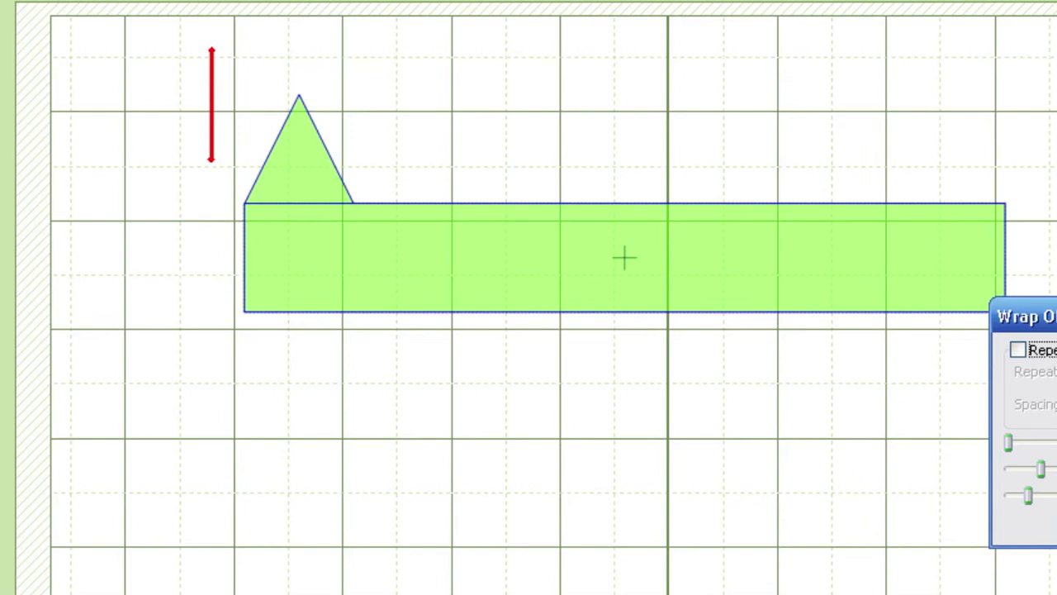
# Turn on Repeat and raise the triangle Repeat Count to 6.
pyautogui.moveTo(1056, 318); pyautogui.dragTo(523, 326)
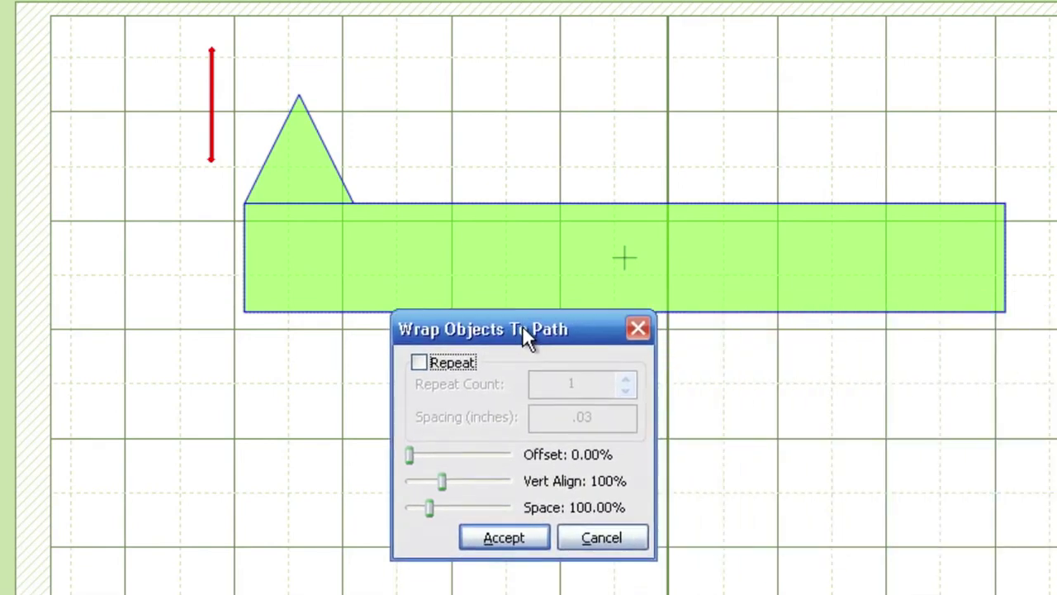
pyautogui.click(421, 356)
pyautogui.click(628, 373)
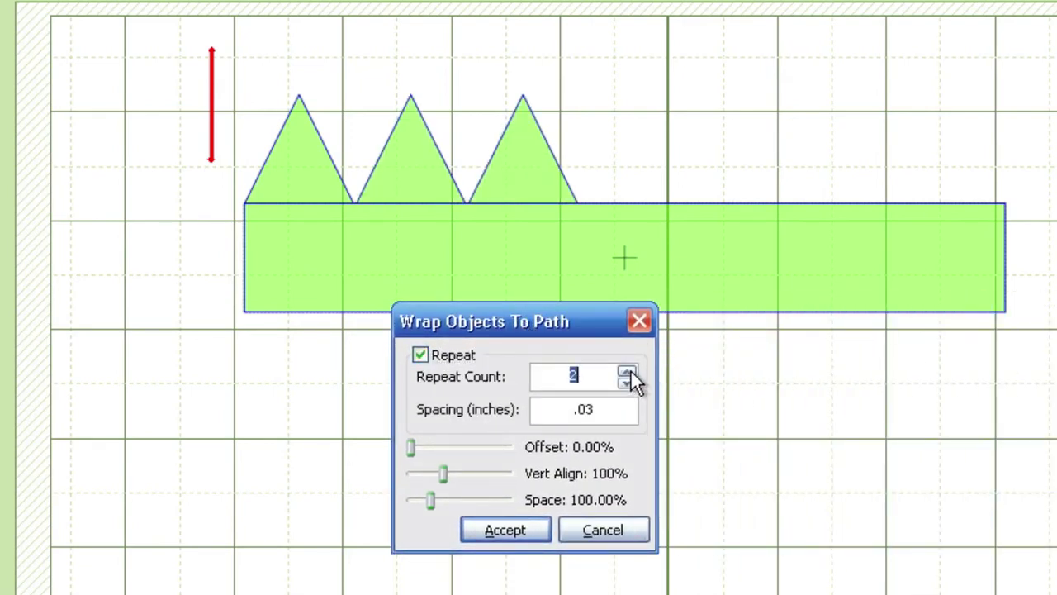
pyautogui.click(628, 372)
pyautogui.click(628, 373)
pyautogui.click(628, 373)
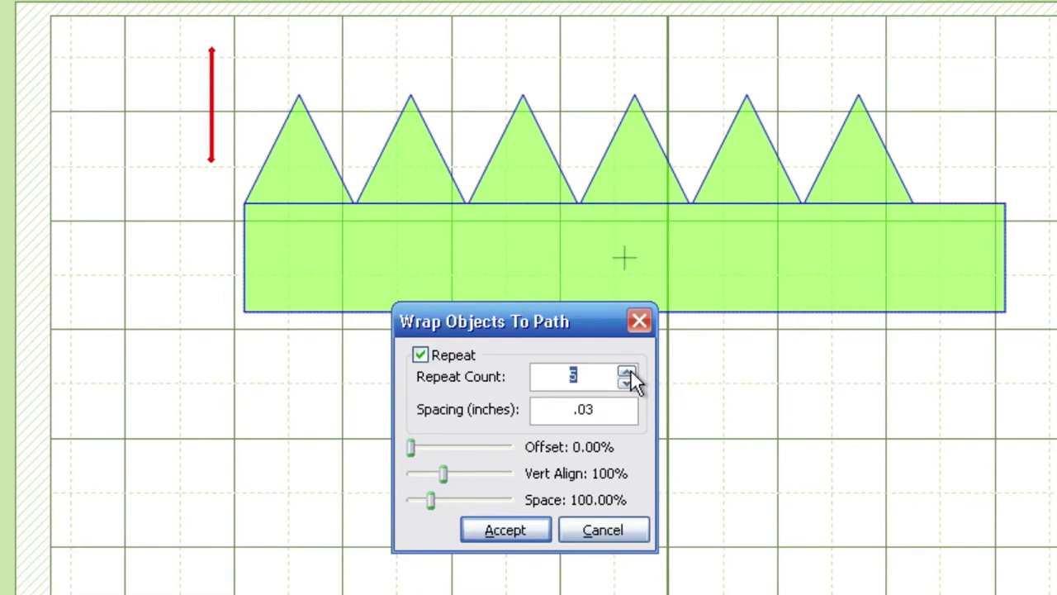
pyautogui.click(627, 372)
# Set the triangle Spacing to 0 and the Vertical Align to 99%.
pyautogui.click(598, 409)
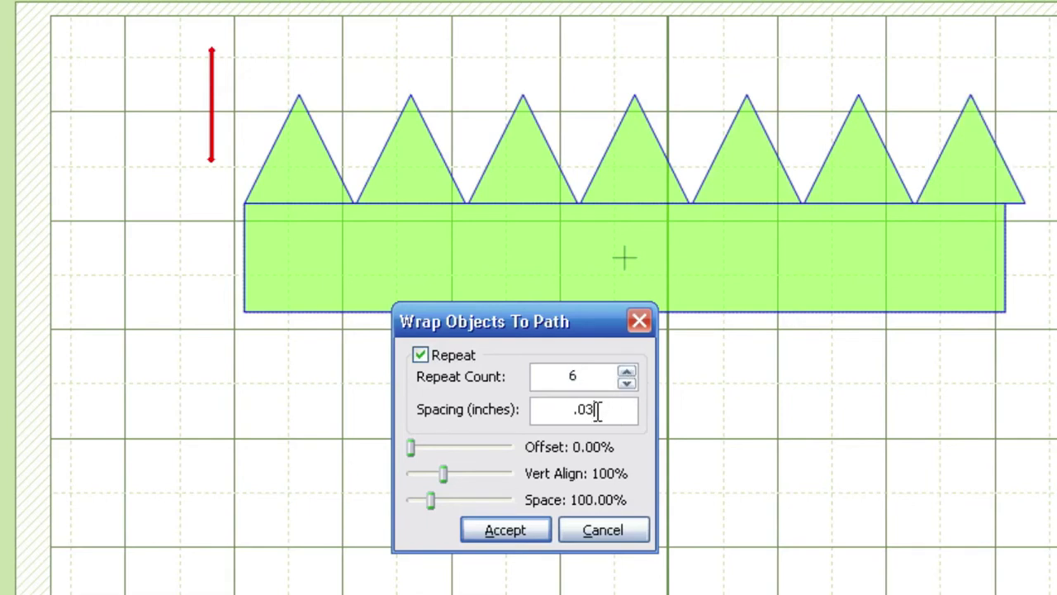
pyautogui.doubleClick(598, 410)
pyautogui.write('0')
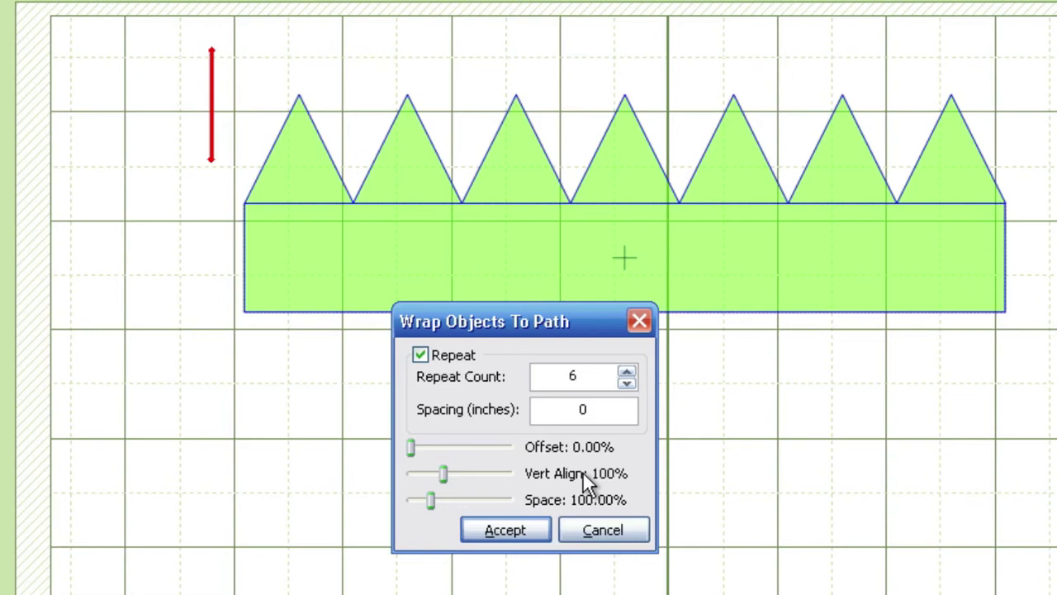
pyautogui.click(444, 472)
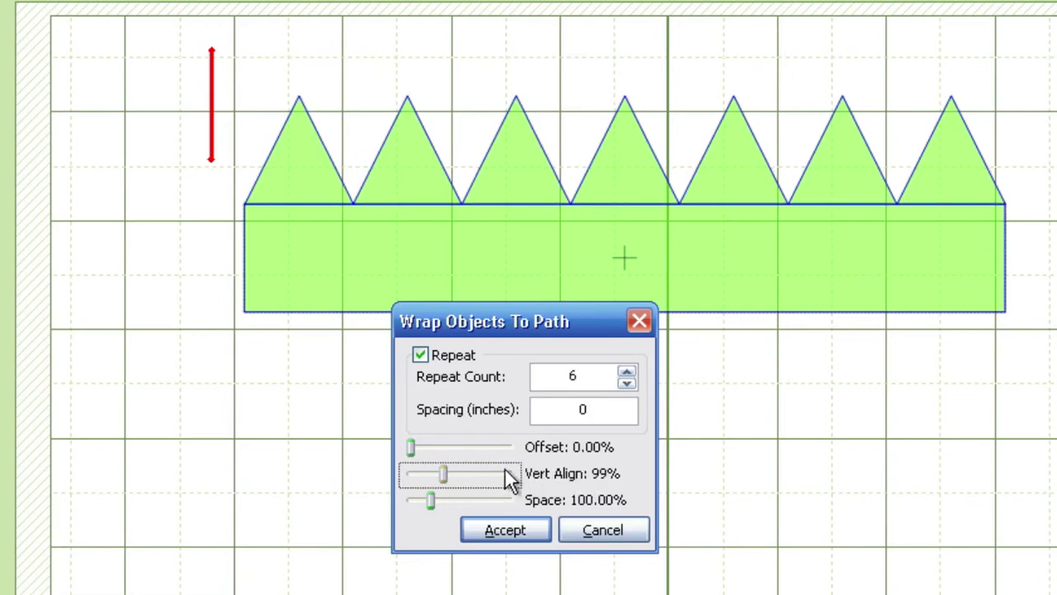
pyautogui.press('Left')
pyautogui.press('Right')
pyautogui.press('Right')
pyautogui.press('Left')
# Accept the wrap, then select the seven triangles with the rectangle and weld them.
pyautogui.click(526, 533)
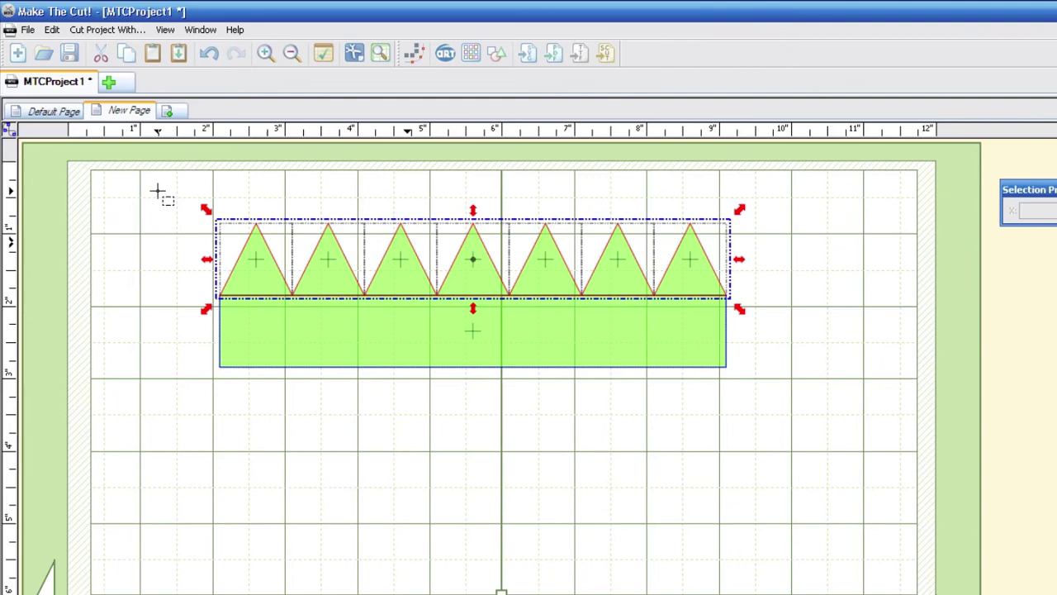
pyautogui.moveTo(157, 189); pyautogui.dragTo(189, 209)
pyautogui.moveTo(776, 409); pyautogui.dragTo(201, 196)
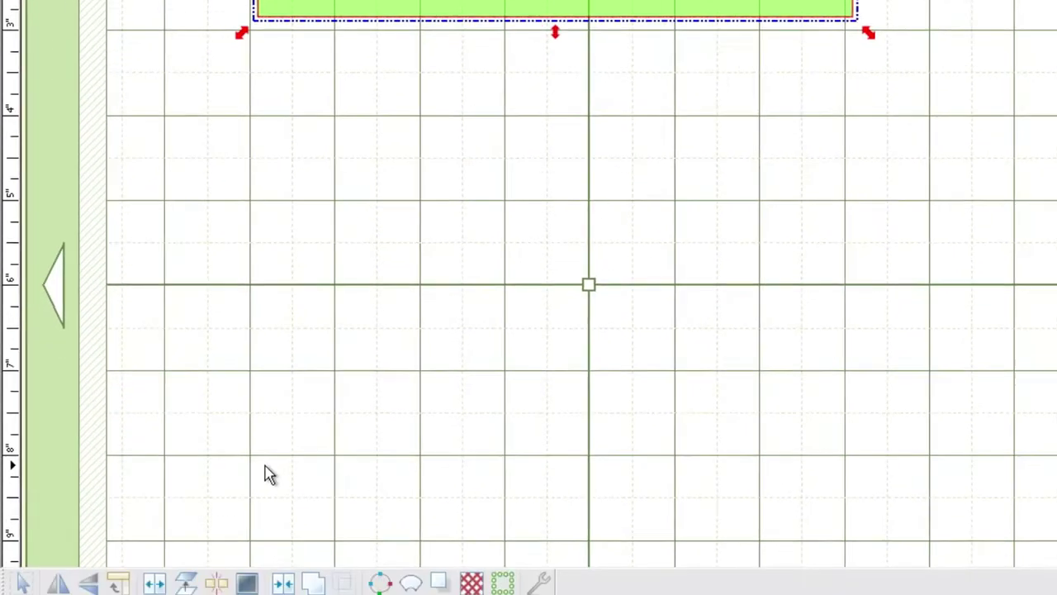
pyautogui.click(316, 558)
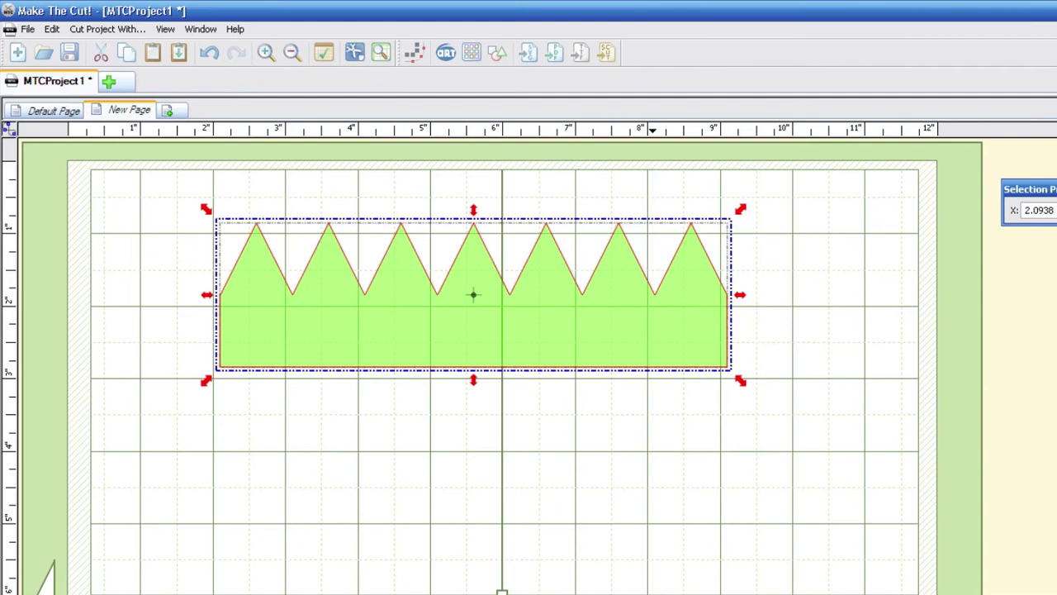
# Switch to the Default Page to view the finished zigzag, scalloped and moon borders.
pyautogui.click(56, 114)
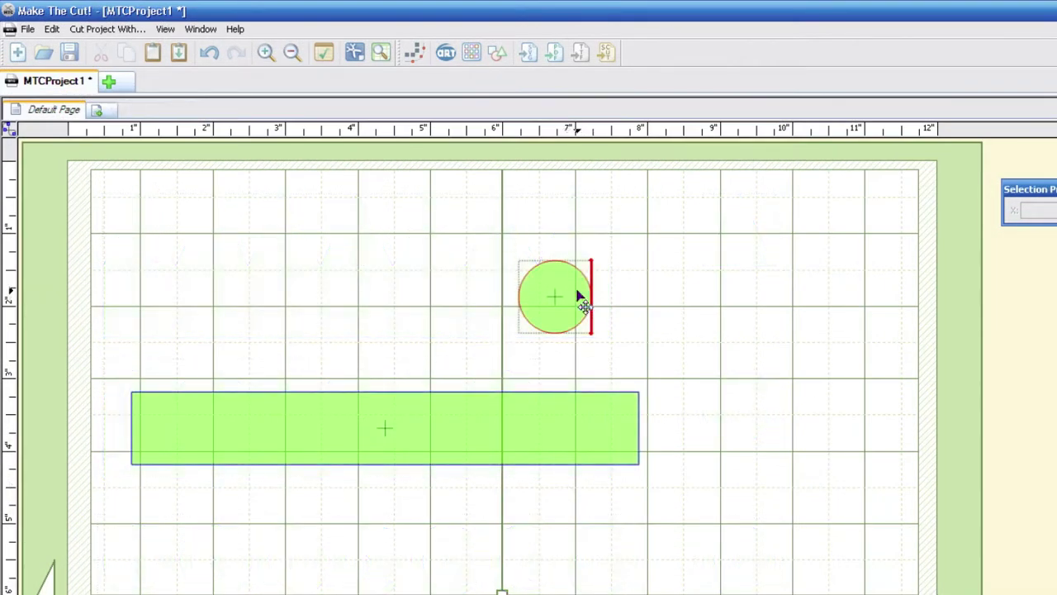
# Wrap the circle onto the rectangle with Repeat on, Repeat Count 6, Spacing 0, Vertical Align 50%.
pyautogui.moveTo(575, 295); pyautogui.dragTo(474, 430)
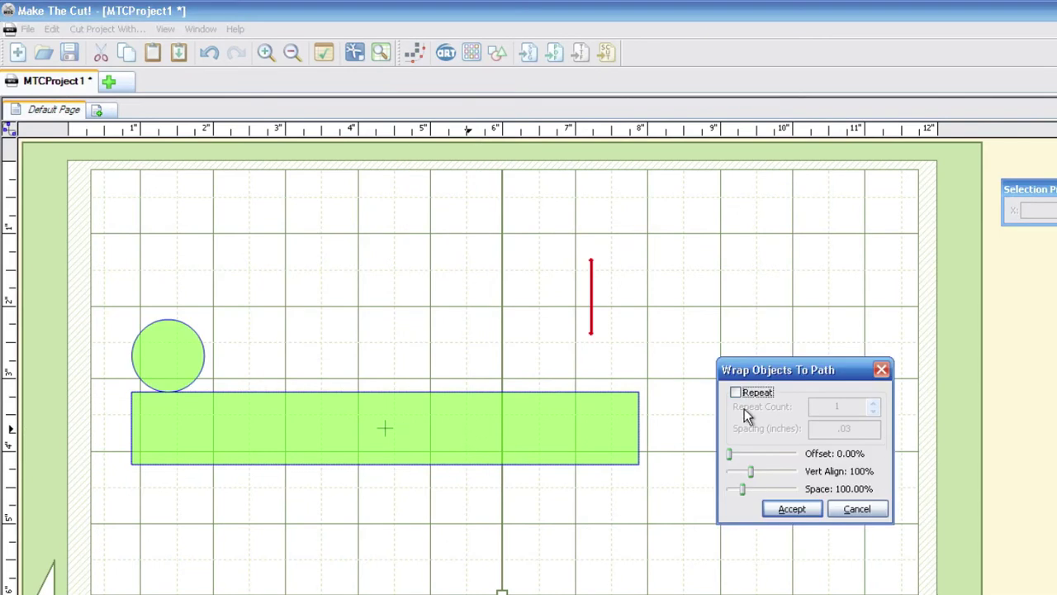
pyautogui.click(735, 393)
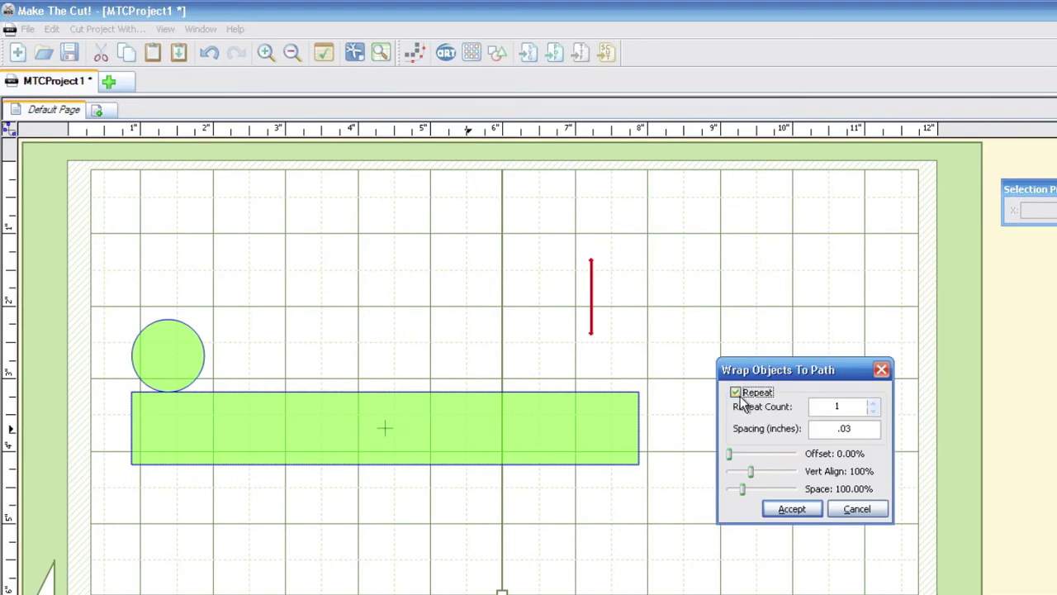
pyautogui.click(873, 402)
pyautogui.click(873, 402)
pyautogui.click(872, 402)
pyautogui.click(872, 402)
pyautogui.click(872, 402)
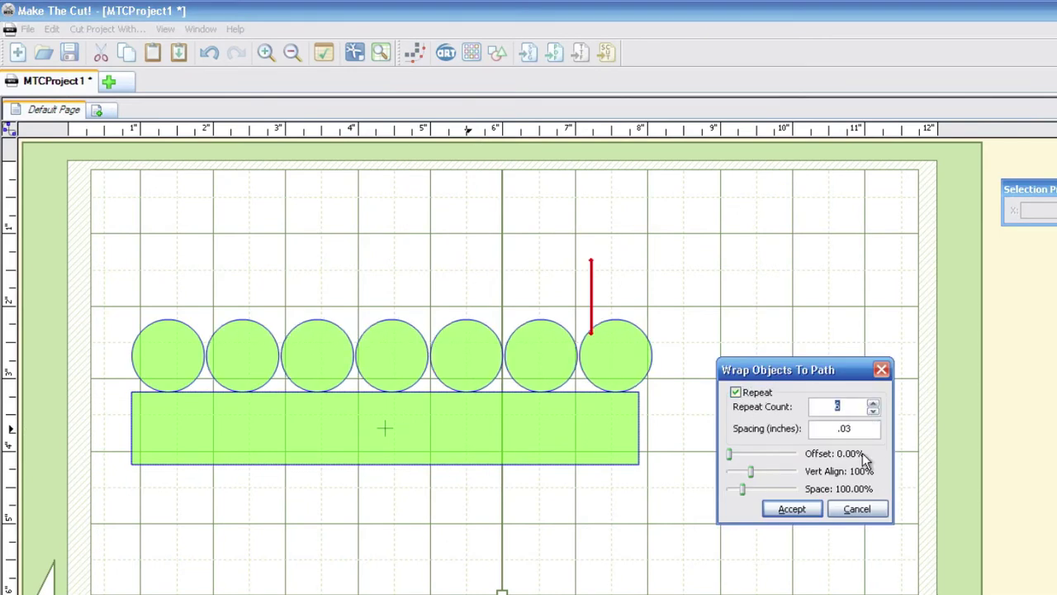
pyautogui.doubleClick(845, 428)
pyautogui.write('0')
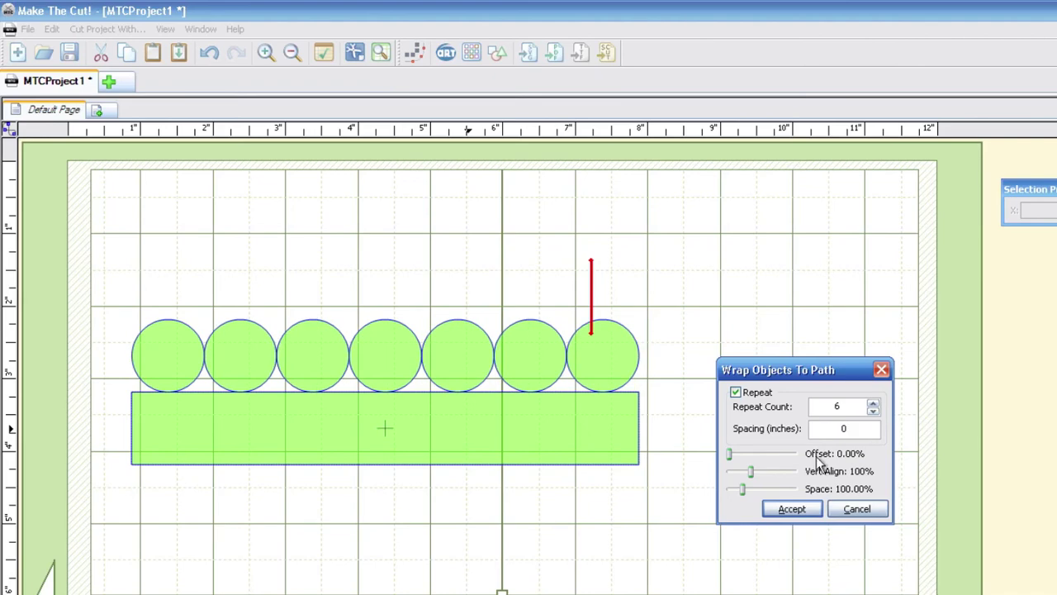
pyautogui.moveTo(750, 468); pyautogui.dragTo(739, 469)
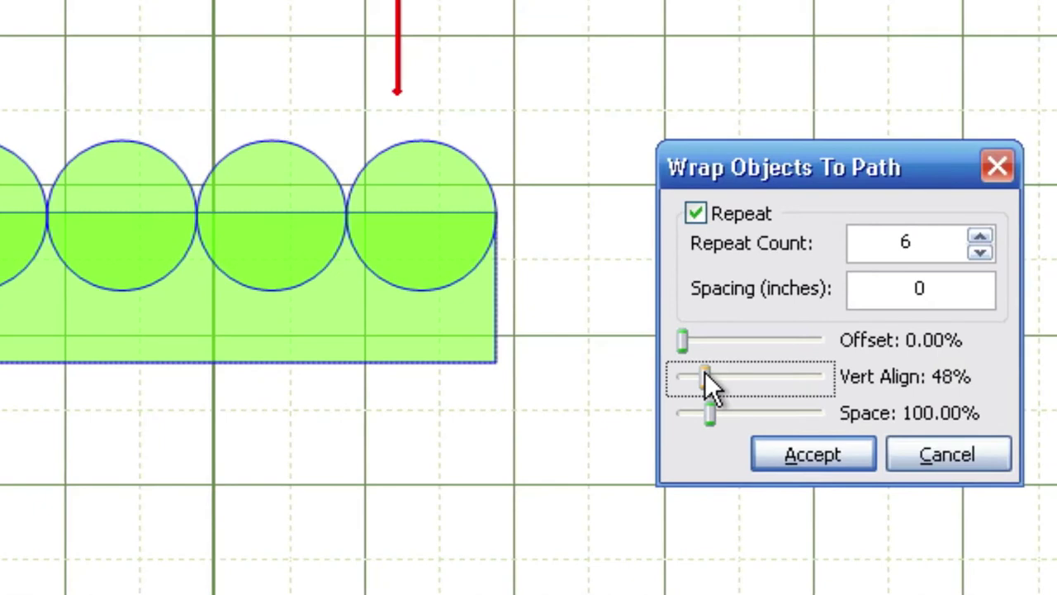
pyautogui.moveTo(705, 371); pyautogui.dragTo(705, 371)
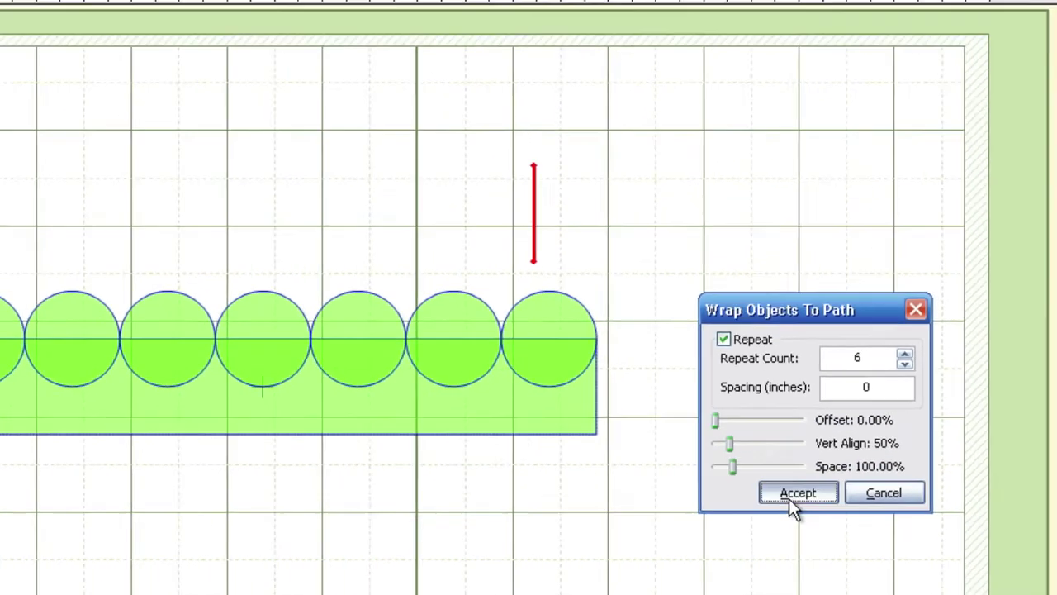
# Accept the circle wrap, select the wrapped circles with the rectangle, then select the moon group.
pyautogui.click(797, 493)
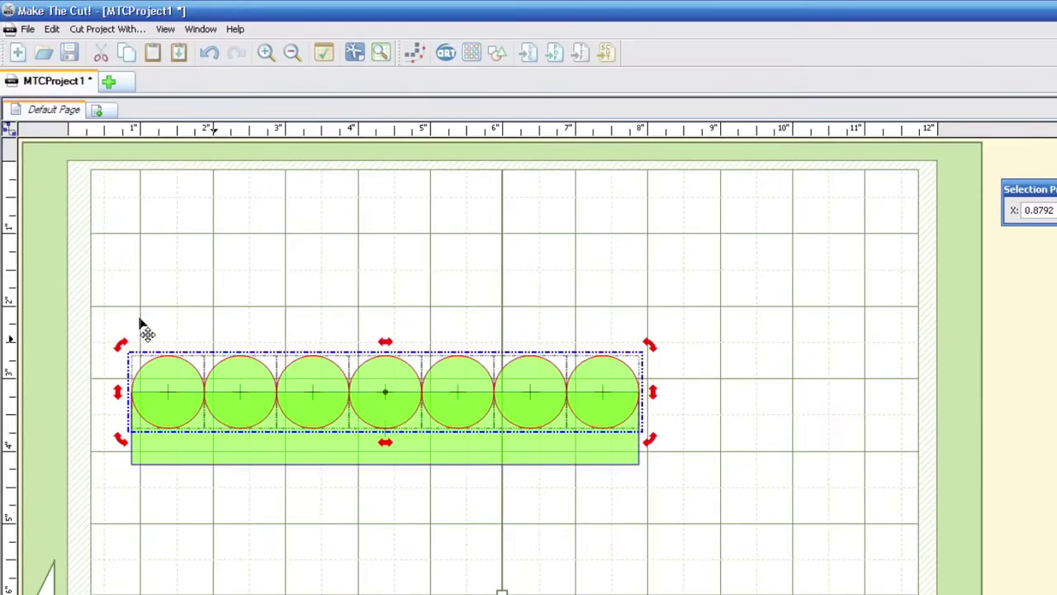
pyautogui.moveTo(0, 219); pyautogui.dragTo(825, 591)
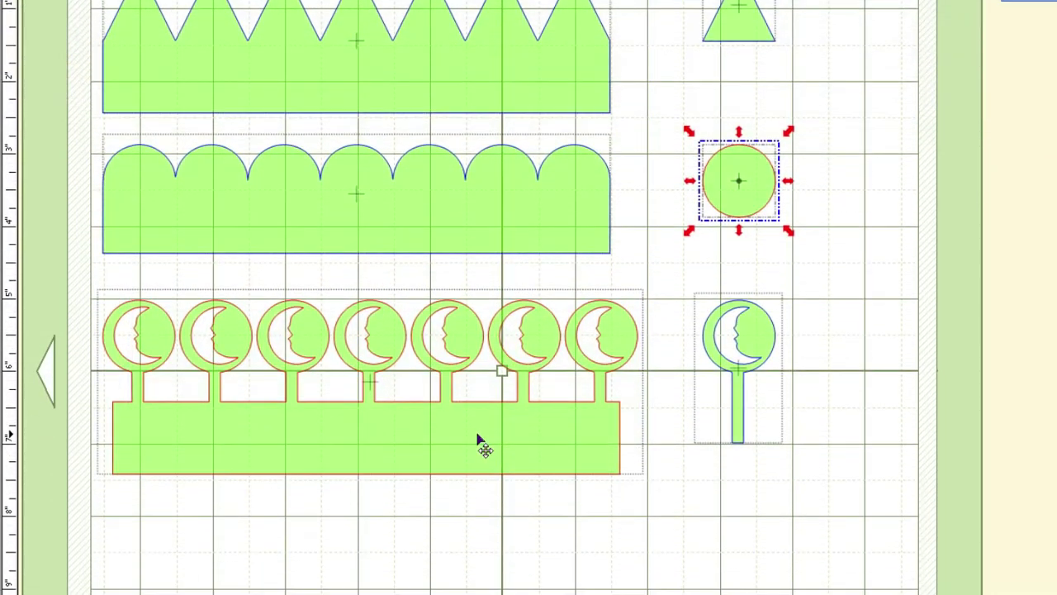
pyautogui.click(479, 438)
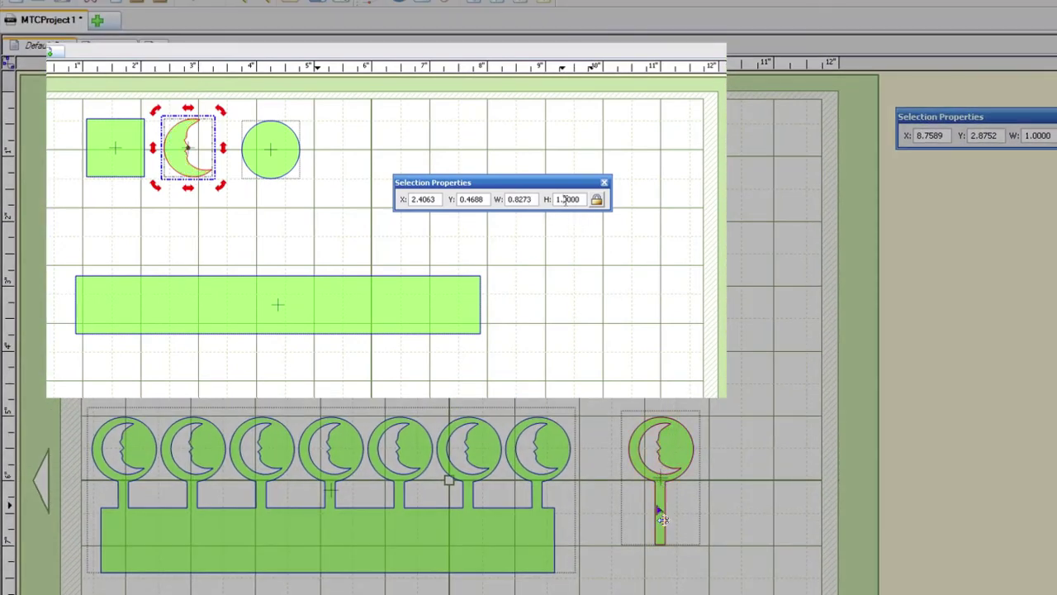
# Set the moon height to 0.75 and reshape the small square into a tall thin stem.
pyautogui.write('0.75')
pyautogui.press('Return')
pyautogui.keyDown('shift'); pyautogui.click(256, 161); pyautogui.keyUp('shift')
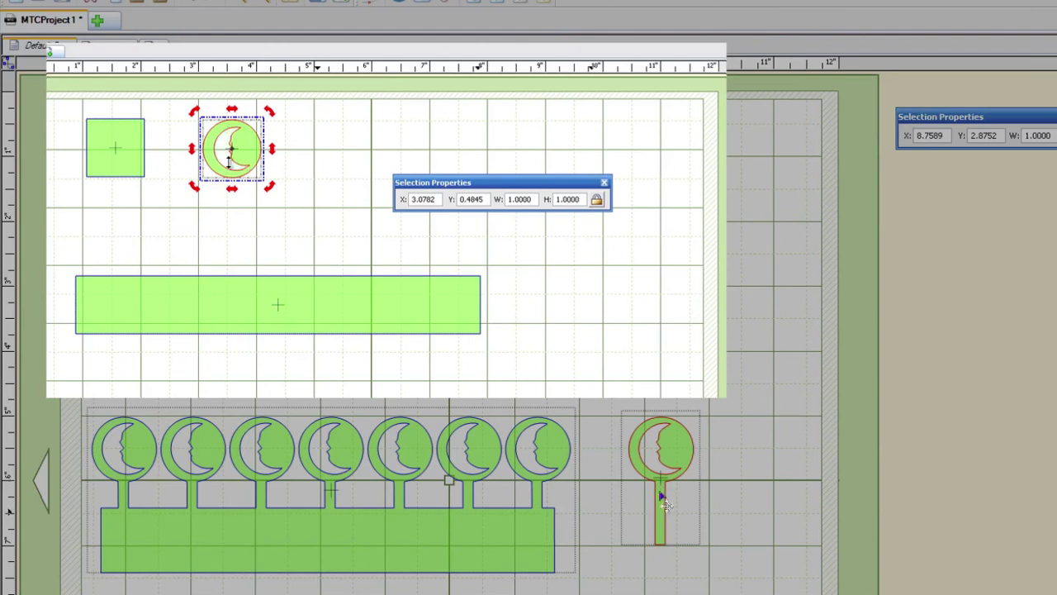
pyautogui.click(135, 161)
pyautogui.moveTo(144, 147); pyautogui.dragTo(106, 149)
pyautogui.moveTo(101, 189); pyautogui.dragTo(229, 245)
# Combine the moon, circle and stem into a lollipop and sink it 72% into the rectangle's left end.
pyautogui.keyDown('shift'); pyautogui.click(206, 138); pyautogui.keyUp('shift')
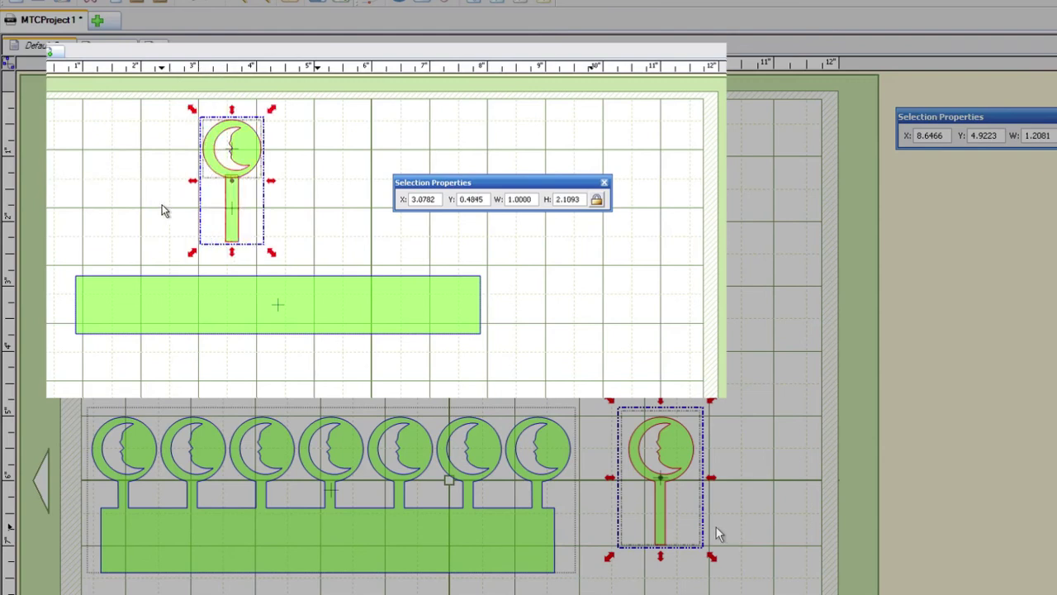
pyautogui.hotkey('ctrl', 'w')
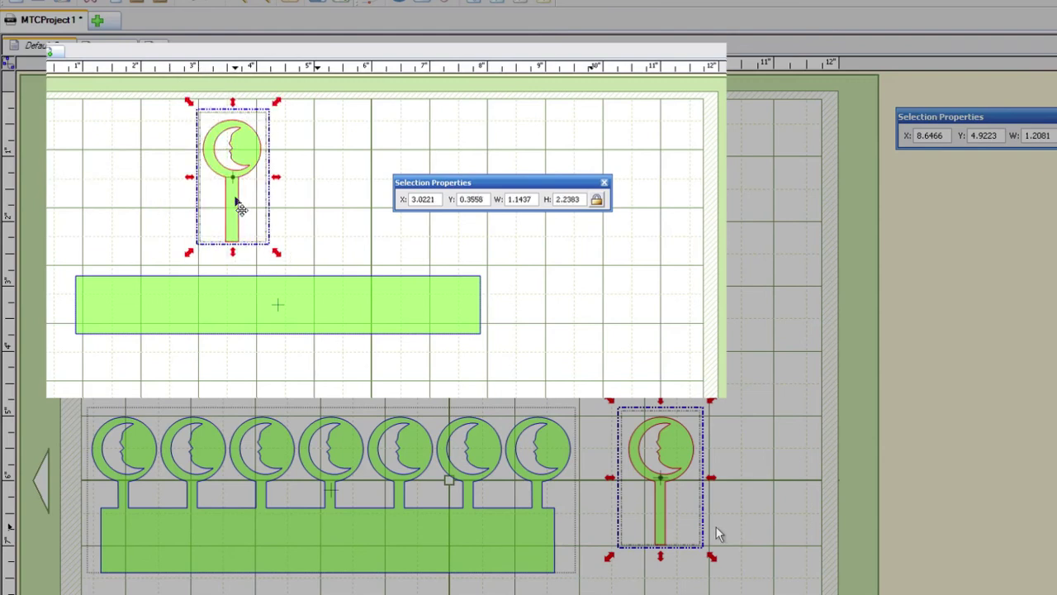
pyautogui.moveTo(238, 204); pyautogui.dragTo(223, 292)
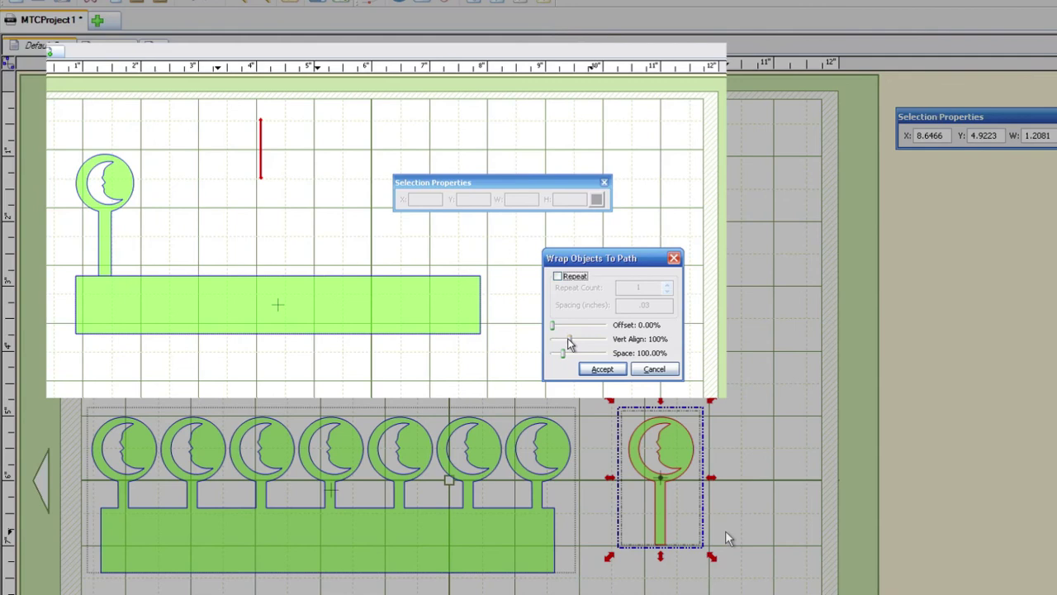
pyautogui.moveTo(568, 345); pyautogui.dragTo(564, 342)
# Repeat the lollipop along the path with Repeat Count 6 and Spacing .04.
pyautogui.click(572, 277)
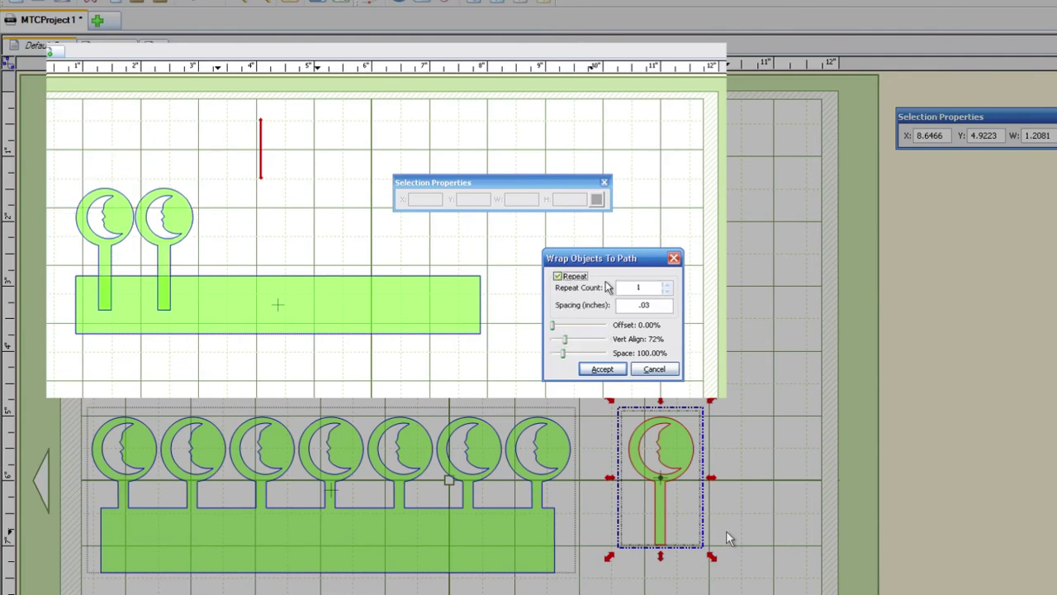
pyautogui.click(667, 284)
pyautogui.click(667, 284)
pyautogui.click(667, 283)
pyautogui.click(667, 284)
pyautogui.doubleClick(652, 305)
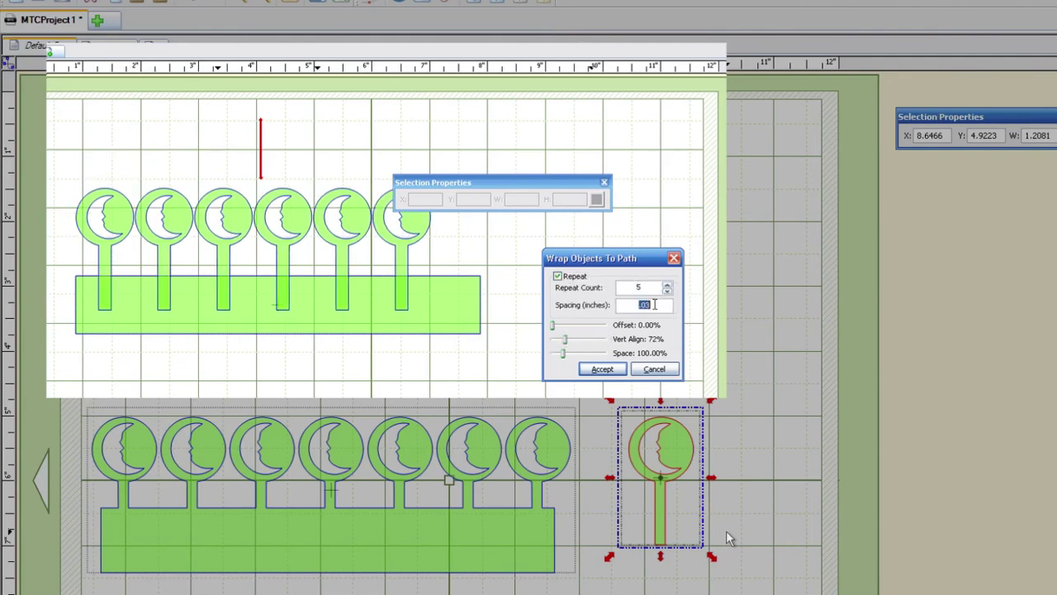
pyautogui.write('.04')
pyautogui.click(667, 285)
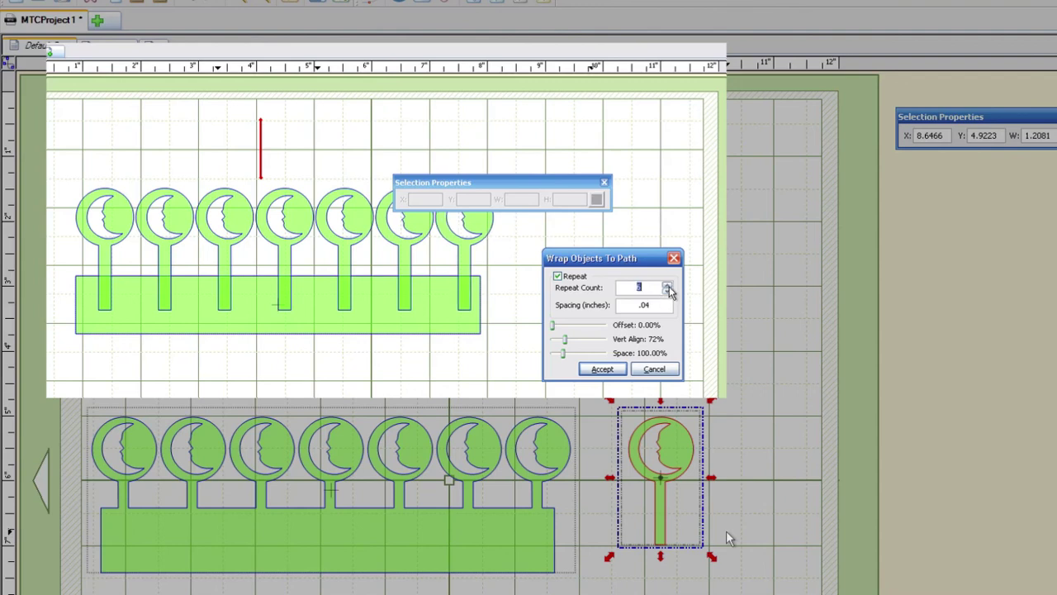
# Accept the lollipop wrap, nudge it left, and weld the lollipops with the rectangle.
pyautogui.click(602, 369)
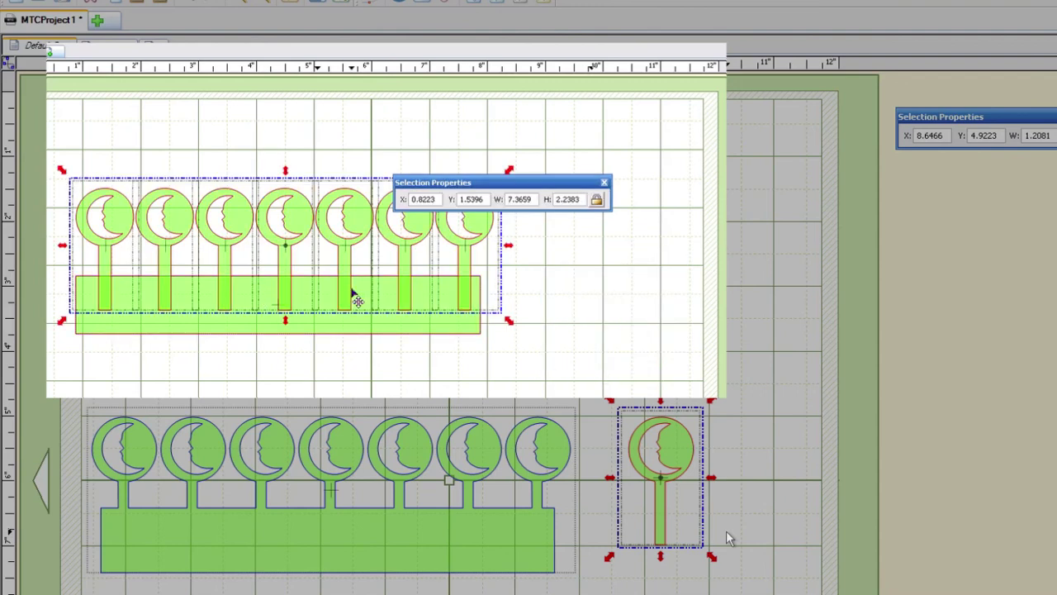
pyautogui.press('Left')
pyautogui.press('Left')
pyautogui.press('Left')
pyautogui.press('Left')
pyautogui.press('Left')
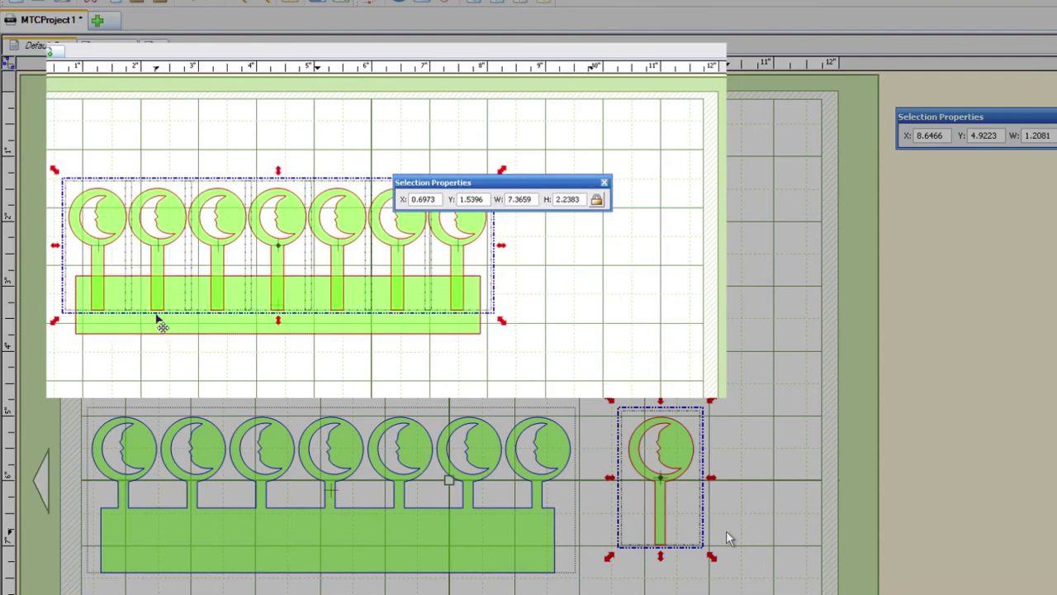
pyautogui.click(46, 139)
pyautogui.moveTo(560, 393); pyautogui.dragTo(61, 139)
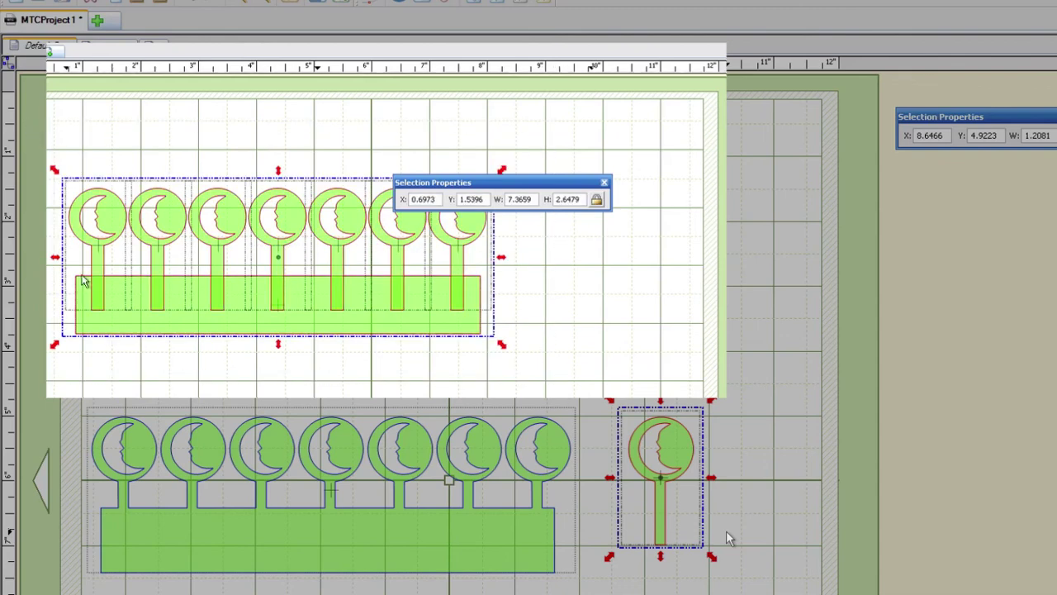
pyautogui.hotkey('ctrl', 'w')
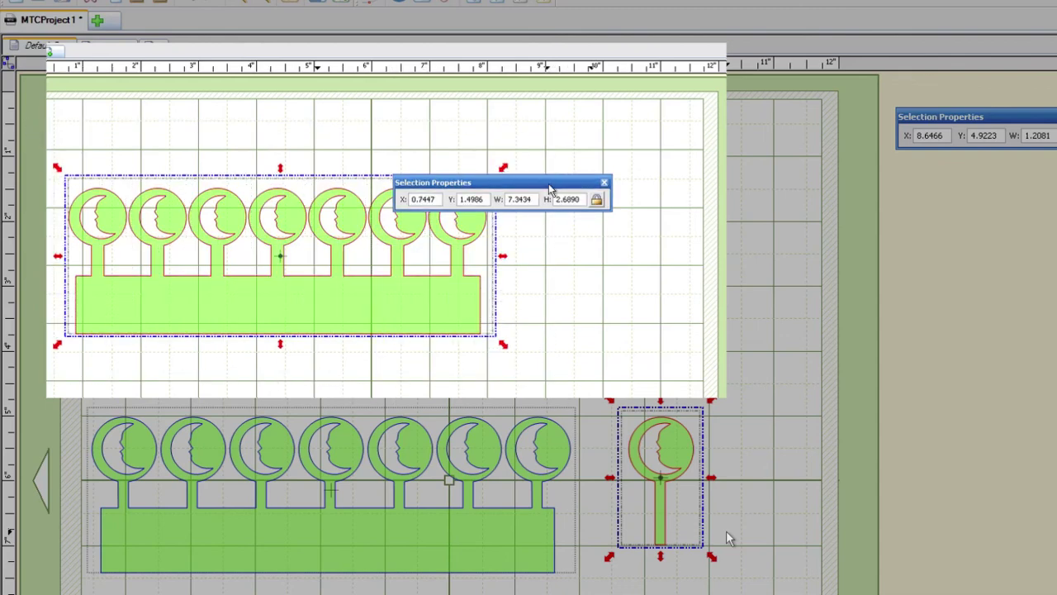